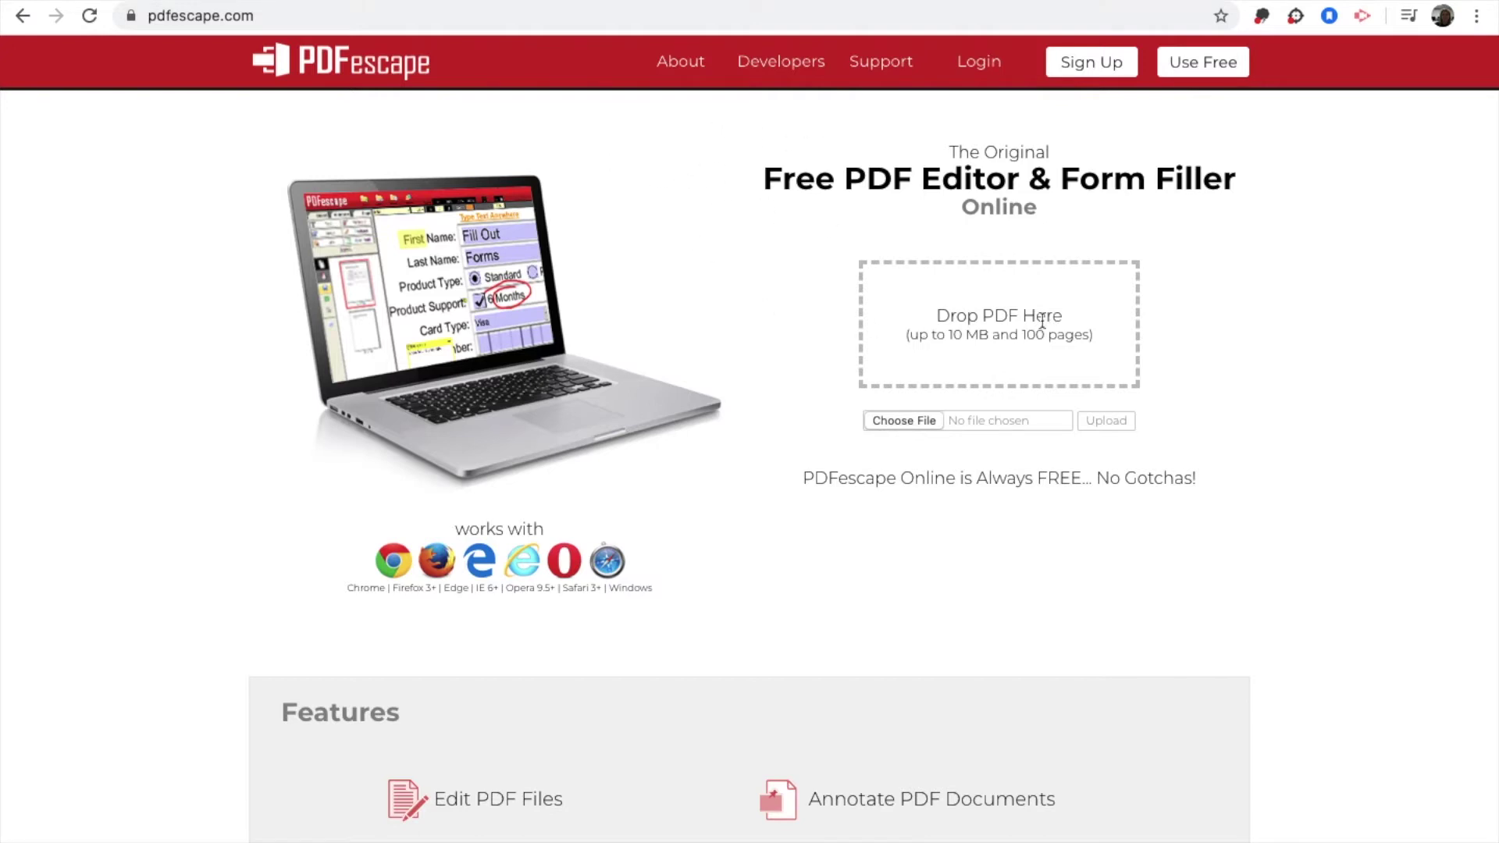
# Upload MinecraftPopUpWritingActivity.pdf from the Desktop into PDFescape.
pyautogui.click(915, 421)
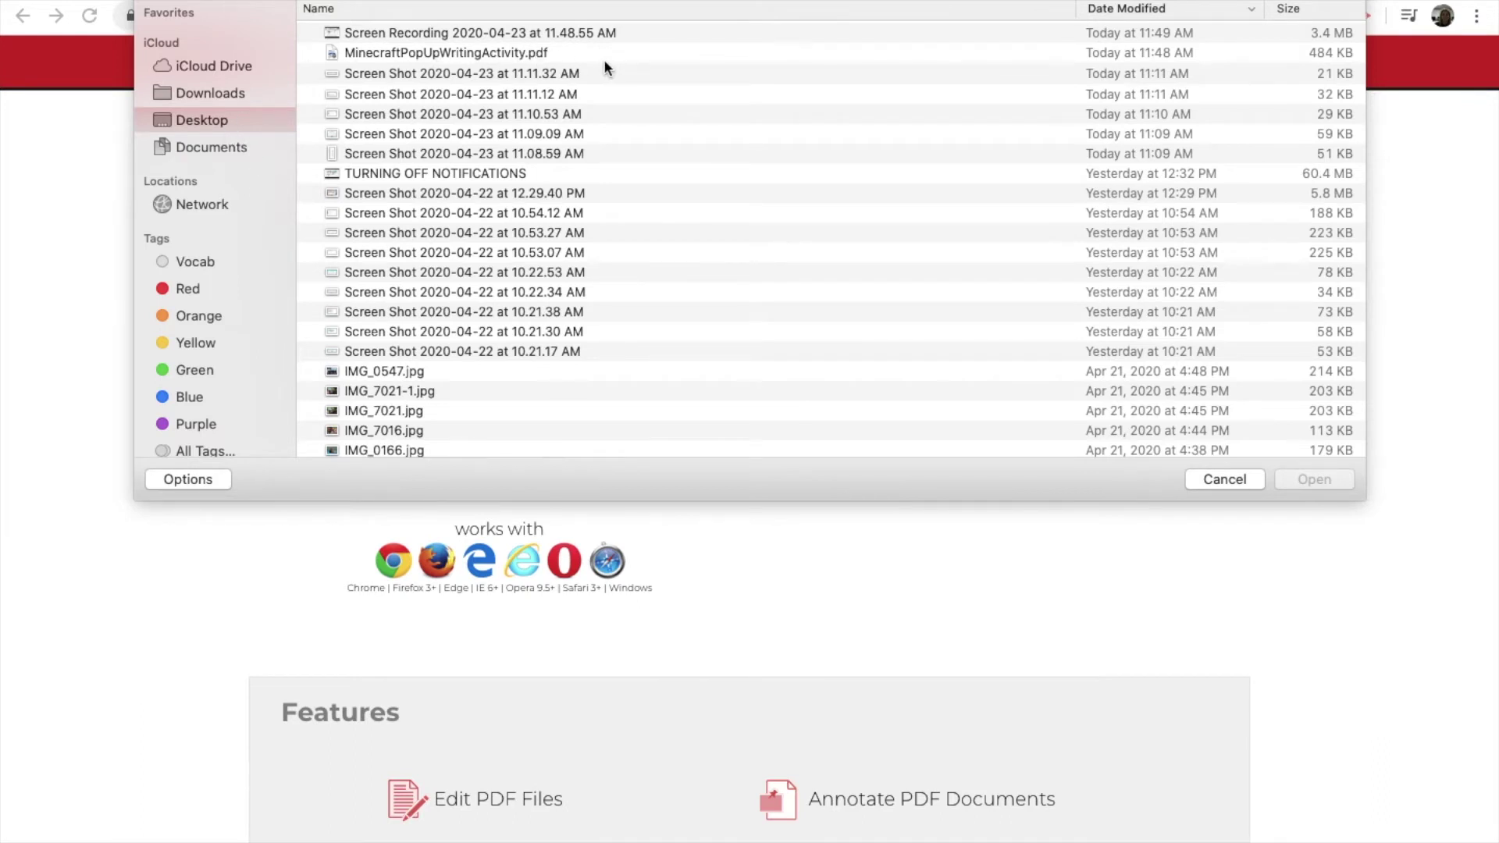
pyautogui.click(531, 51)
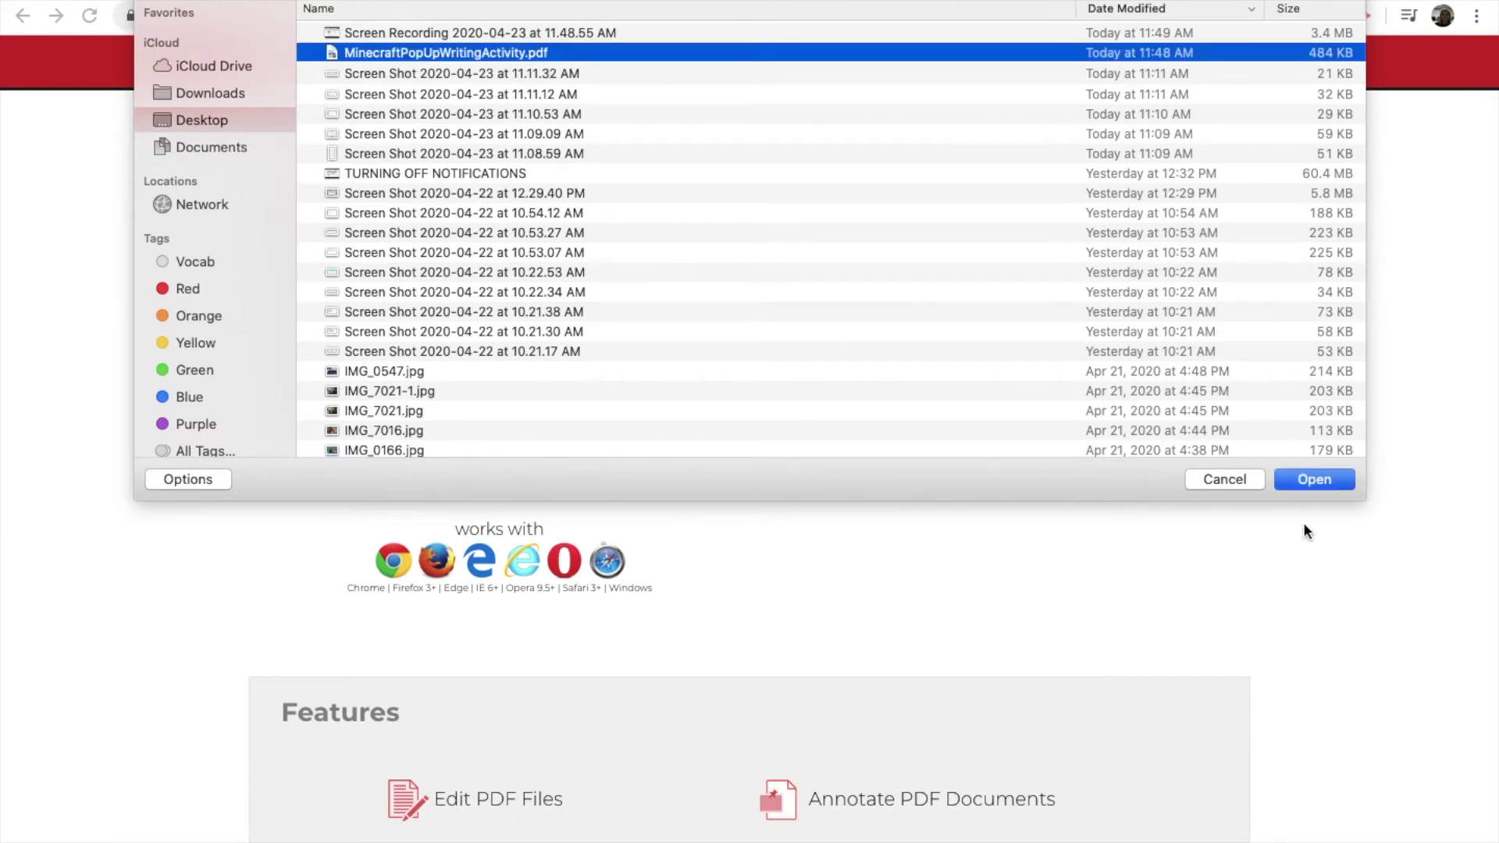
pyautogui.click(1315, 480)
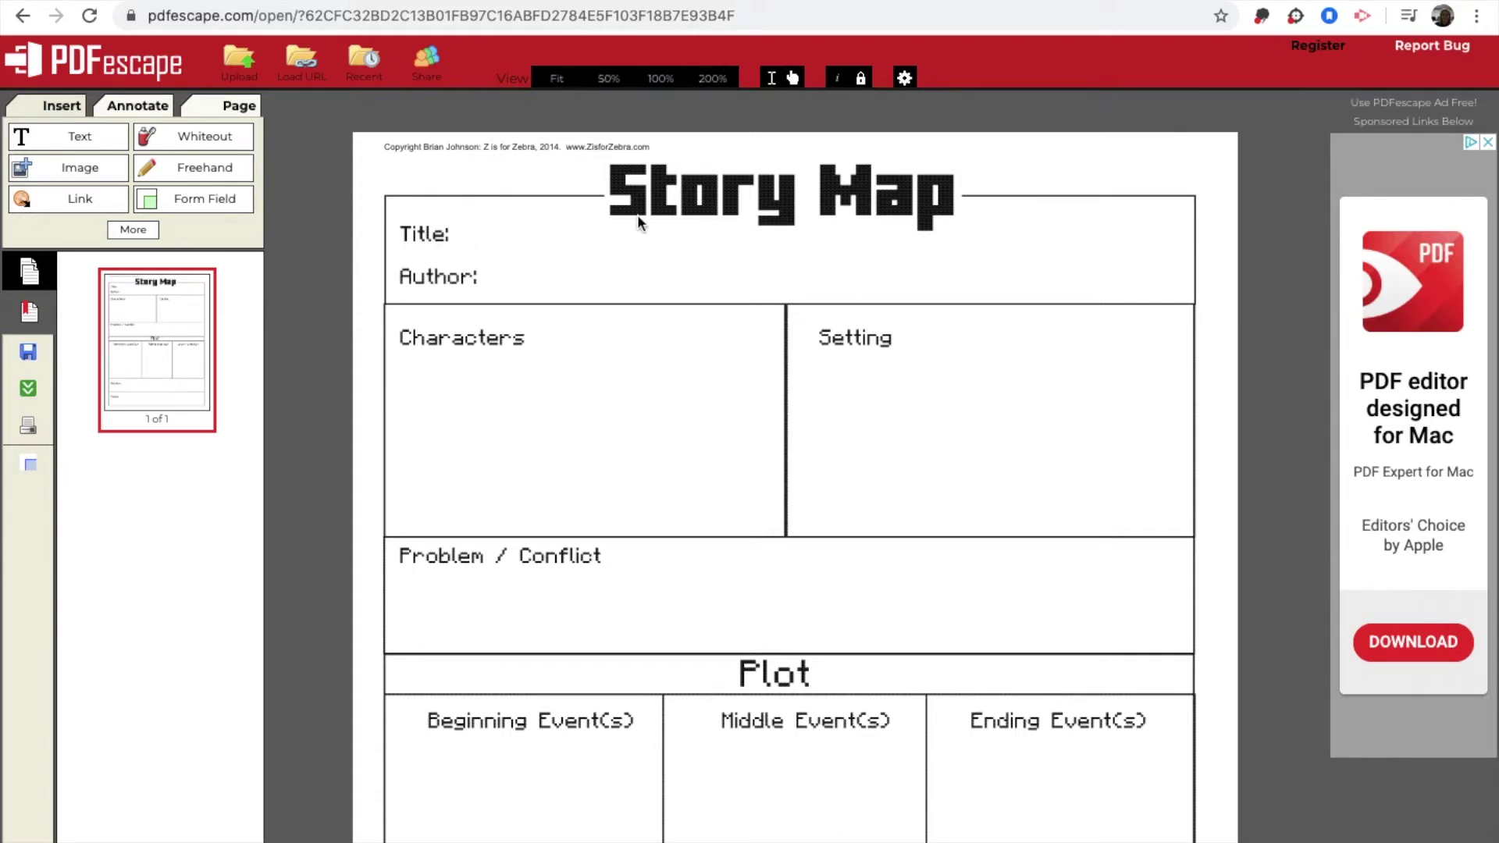
# Choose Insert > Form Field with Type kept as Text.
pyautogui.click(231, 203)
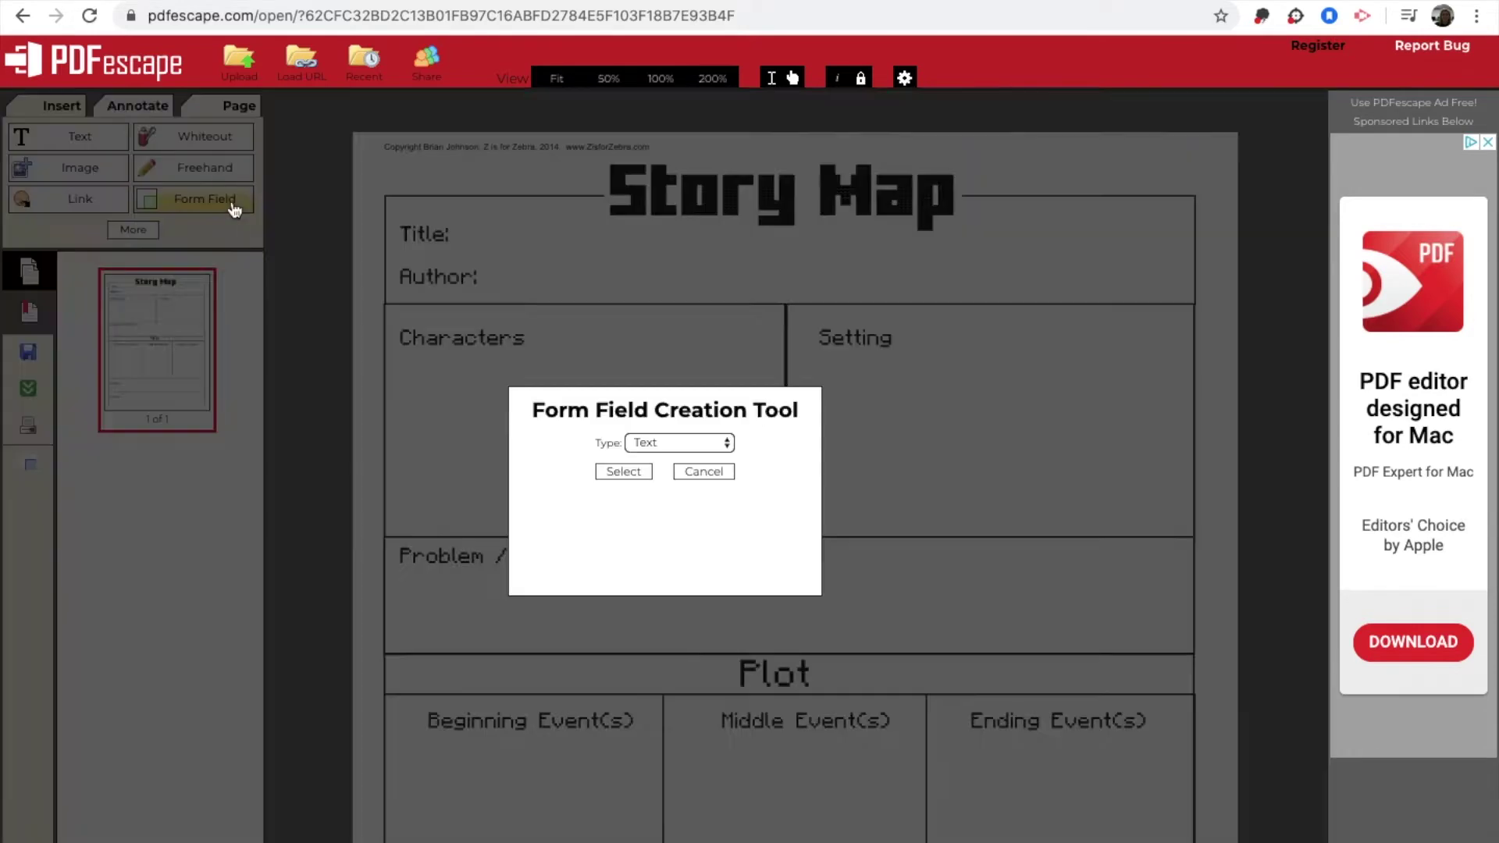
pyautogui.click(649, 442)
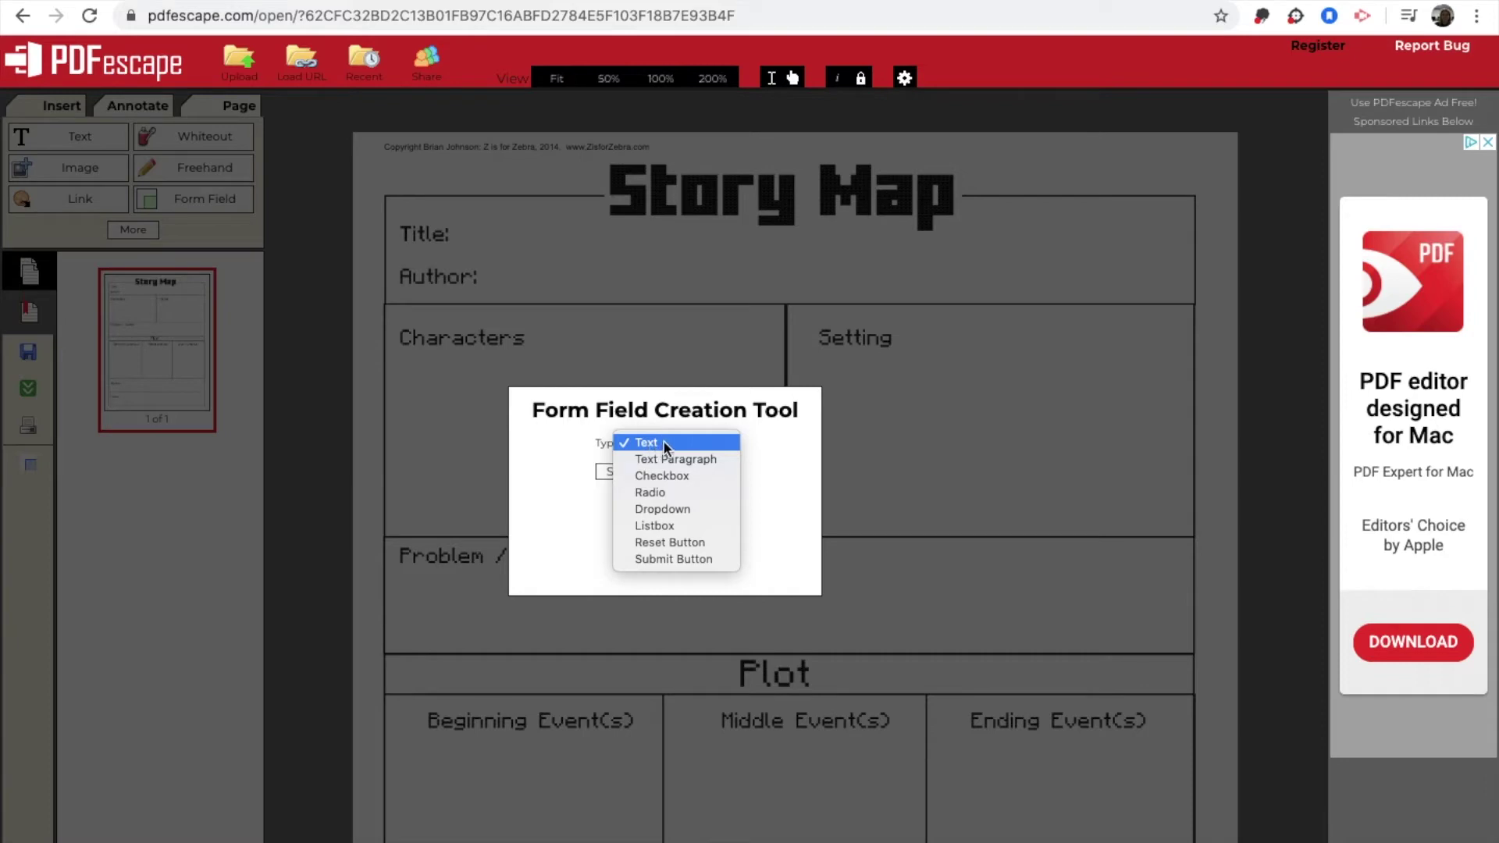
pyautogui.click(664, 442)
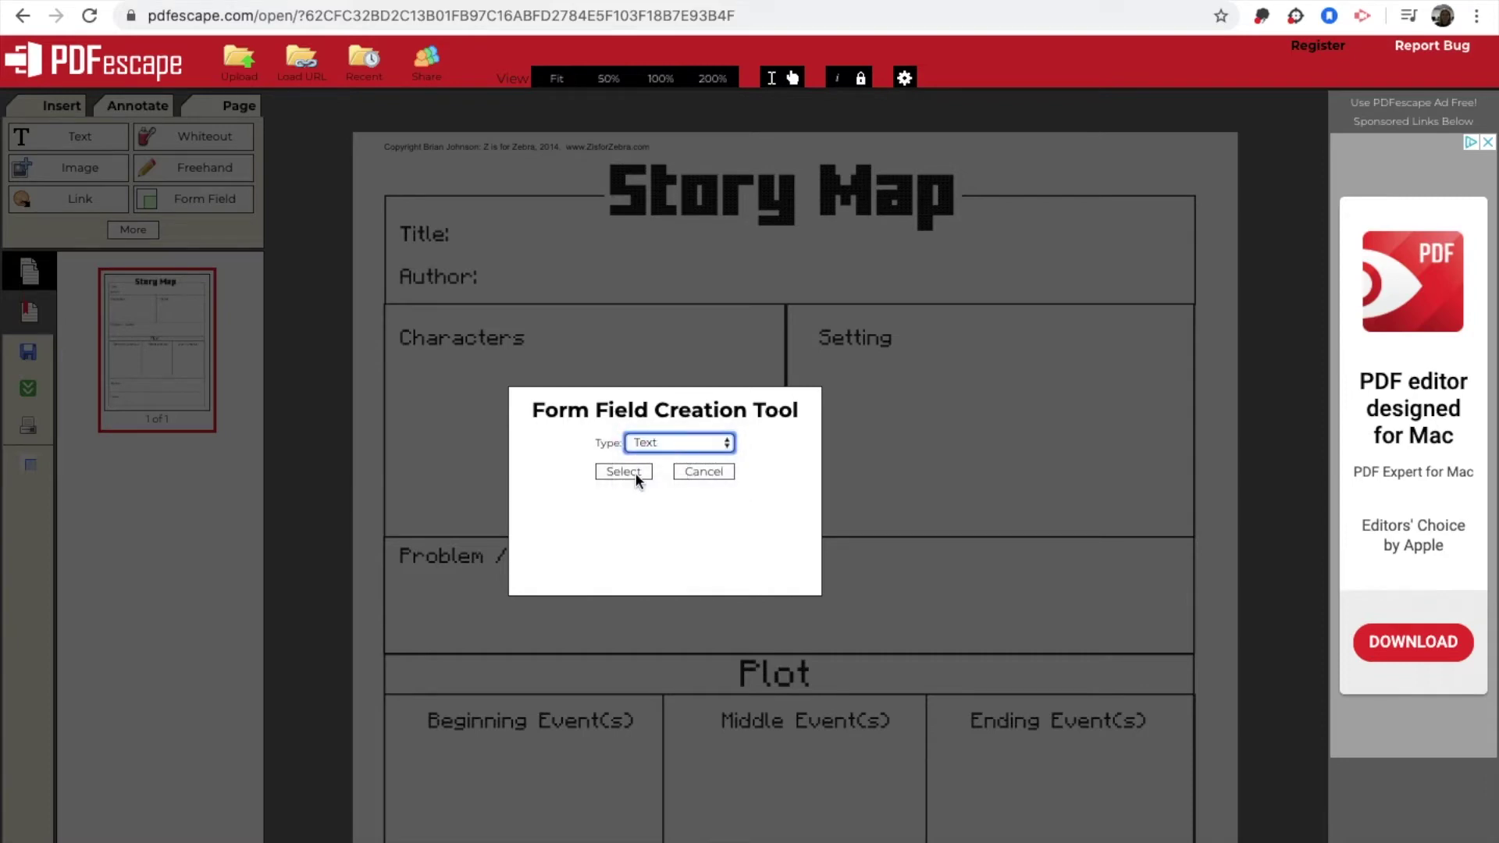
pyautogui.click(624, 472)
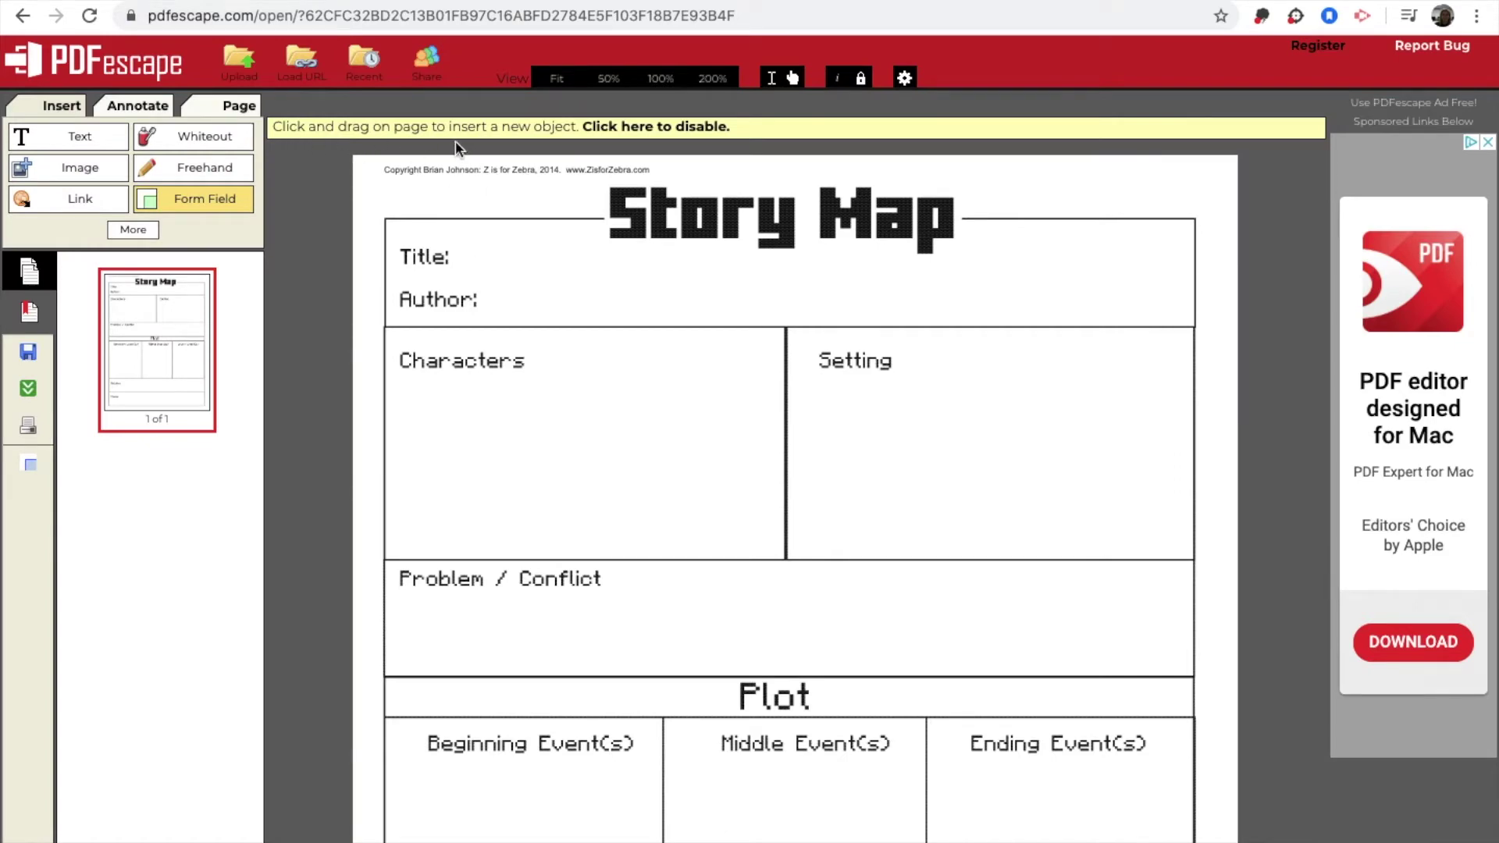
# Add a multi-line text field stretching across the line beside Title:.
pyautogui.click(463, 255)
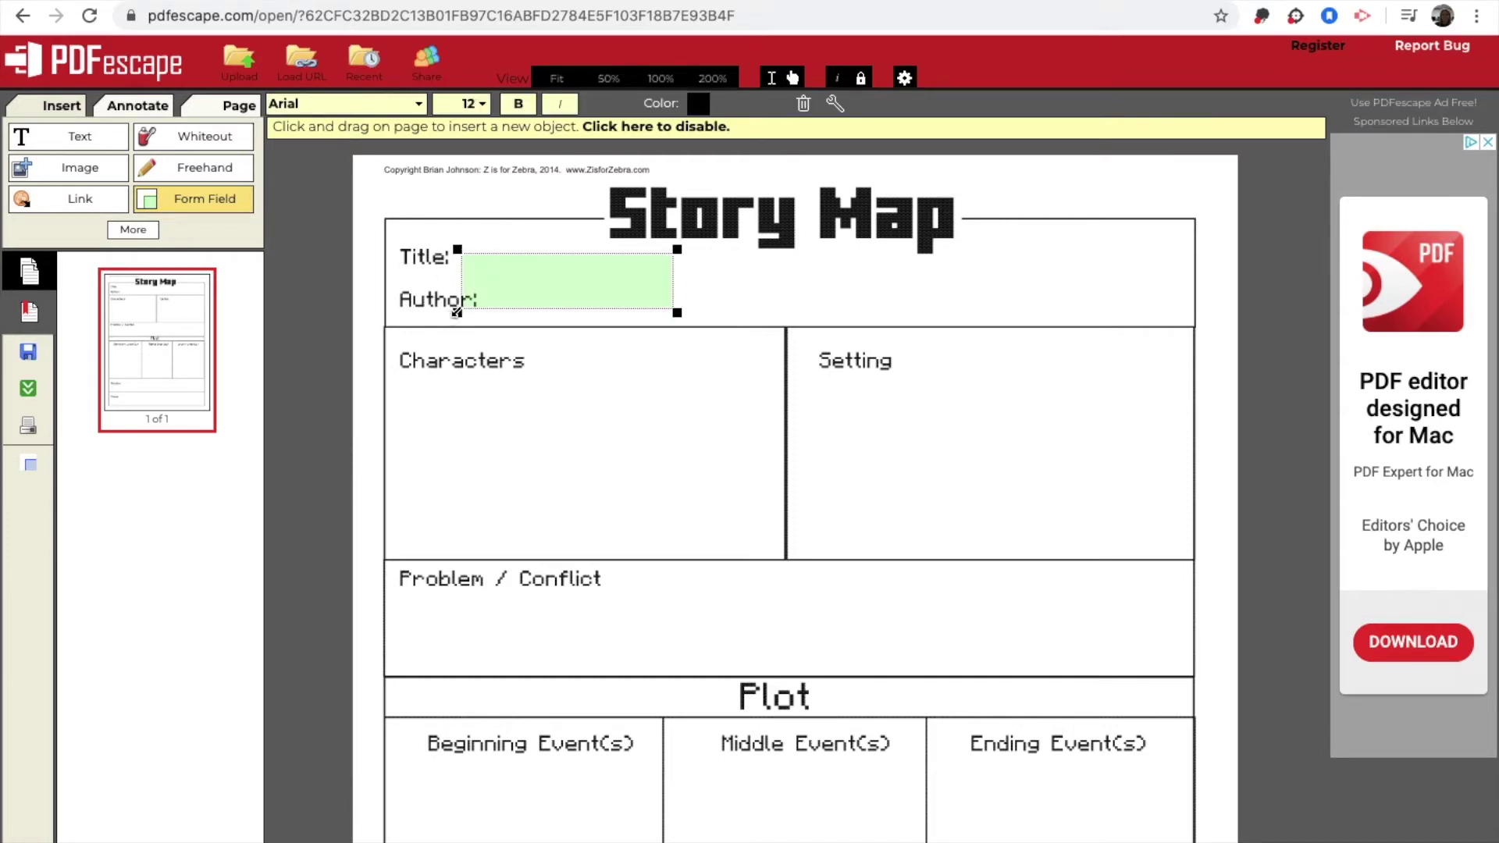
pyautogui.moveTo(457, 312); pyautogui.dragTo(482, 257)
pyautogui.moveTo(668, 269); pyautogui.dragTo(1115, 282)
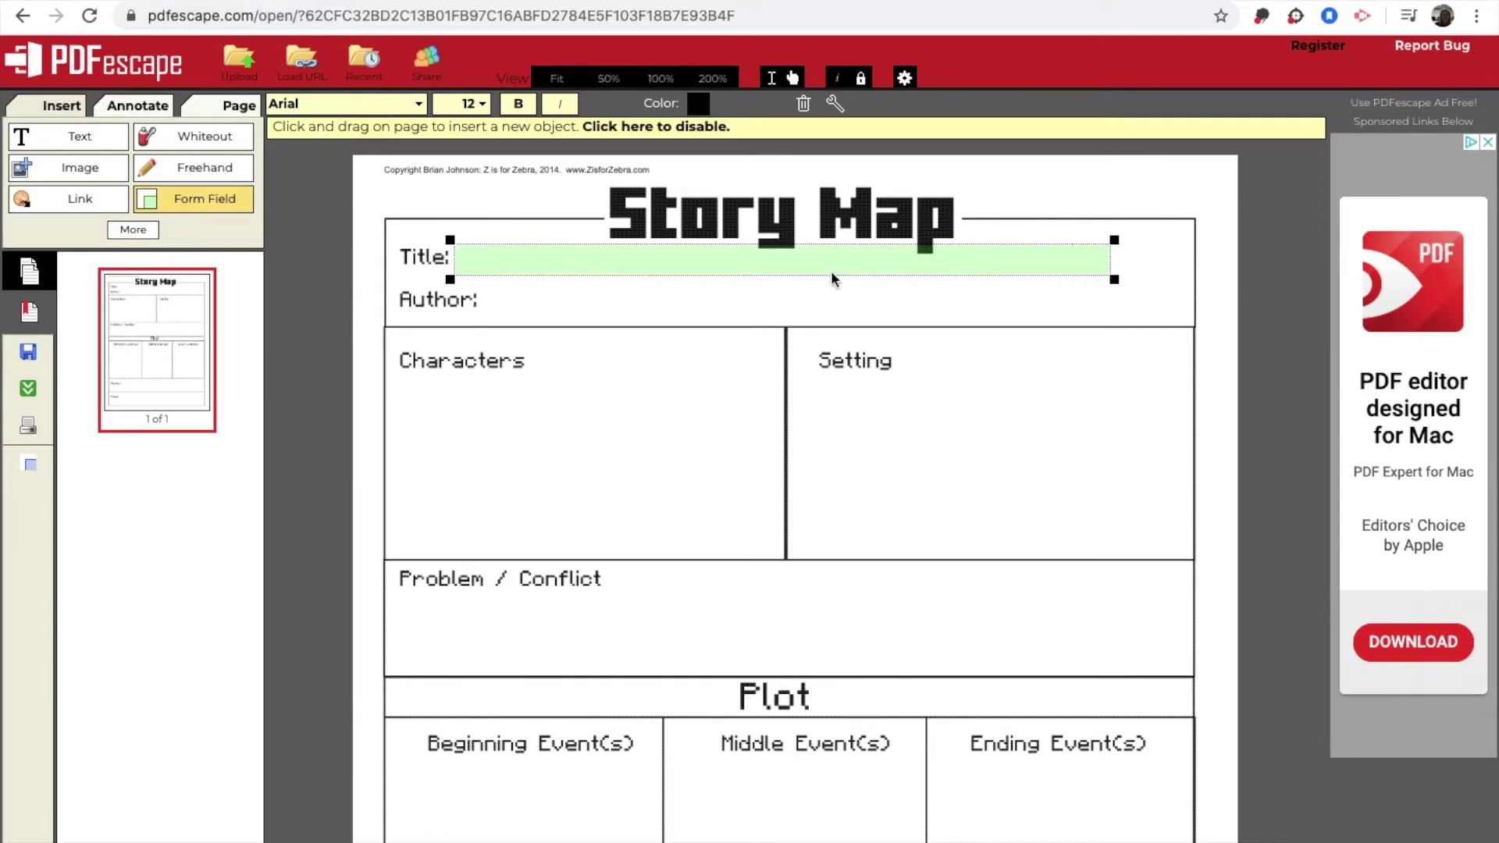
pyautogui.rightClick(691, 263)
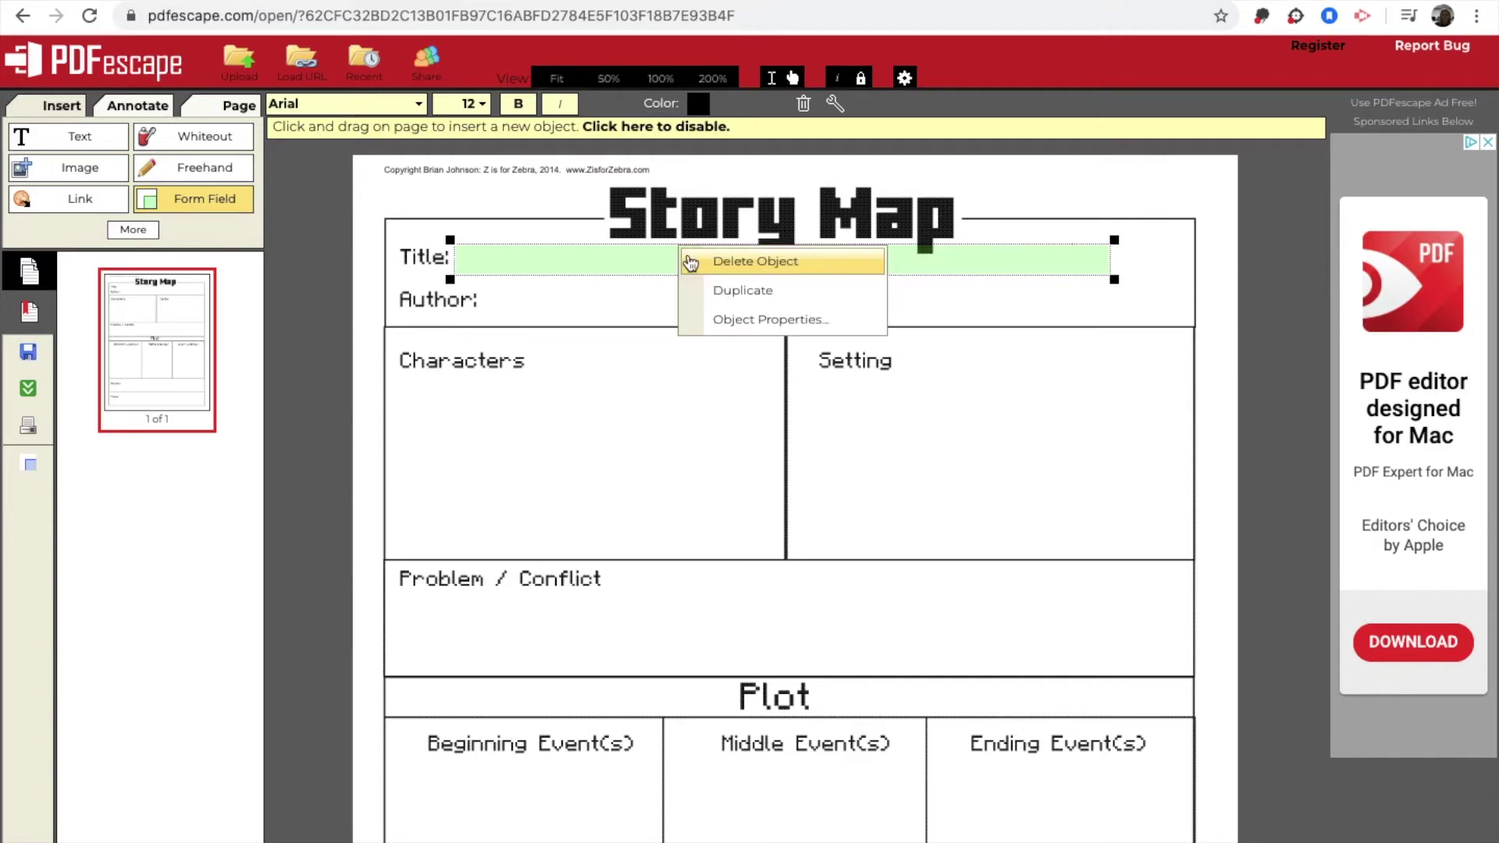
pyautogui.click(748, 321)
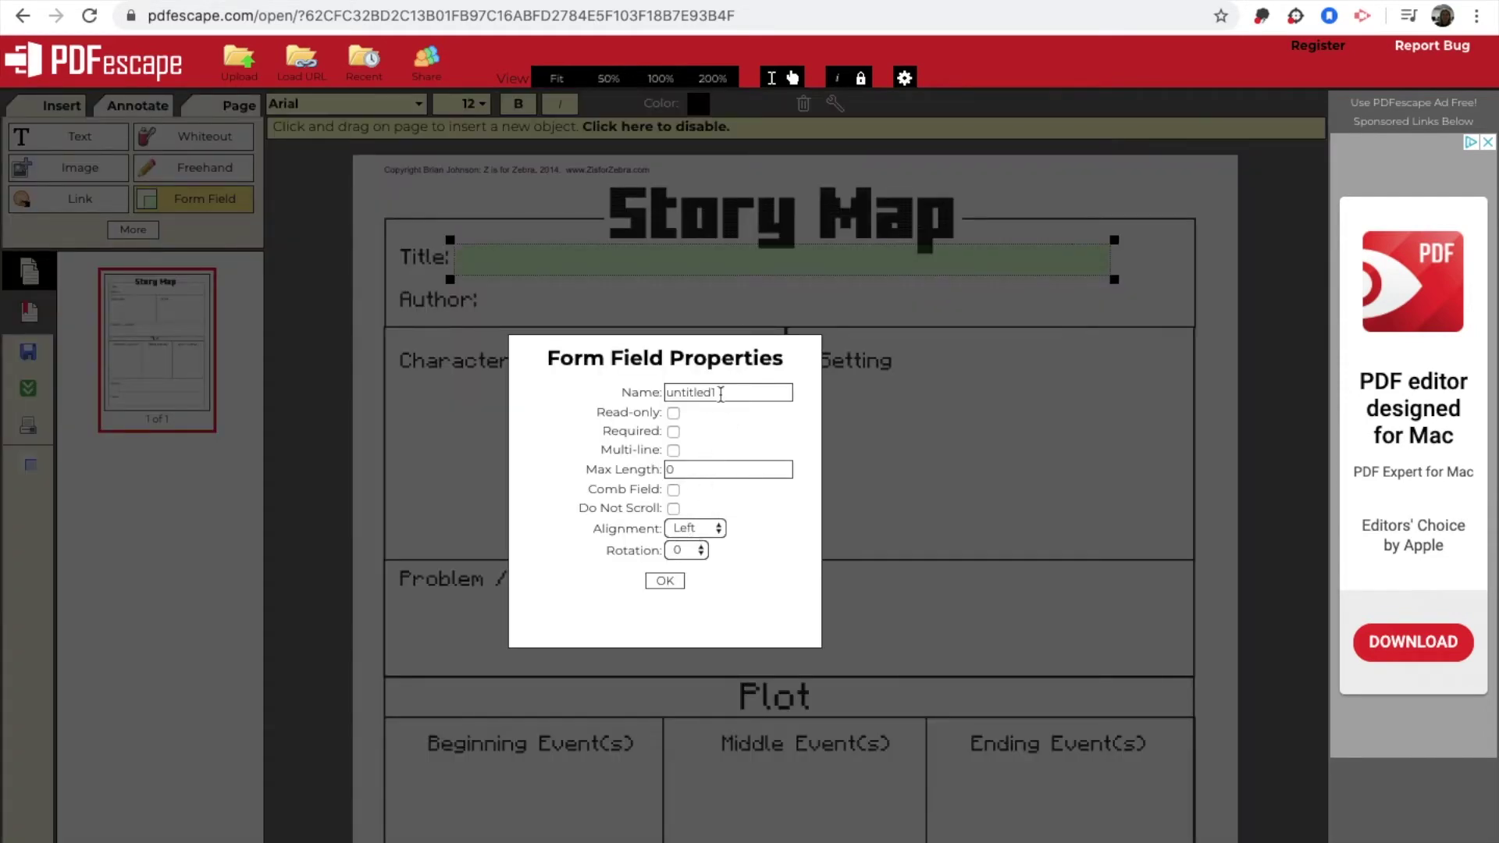
pyautogui.click(673, 450)
pyautogui.click(658, 584)
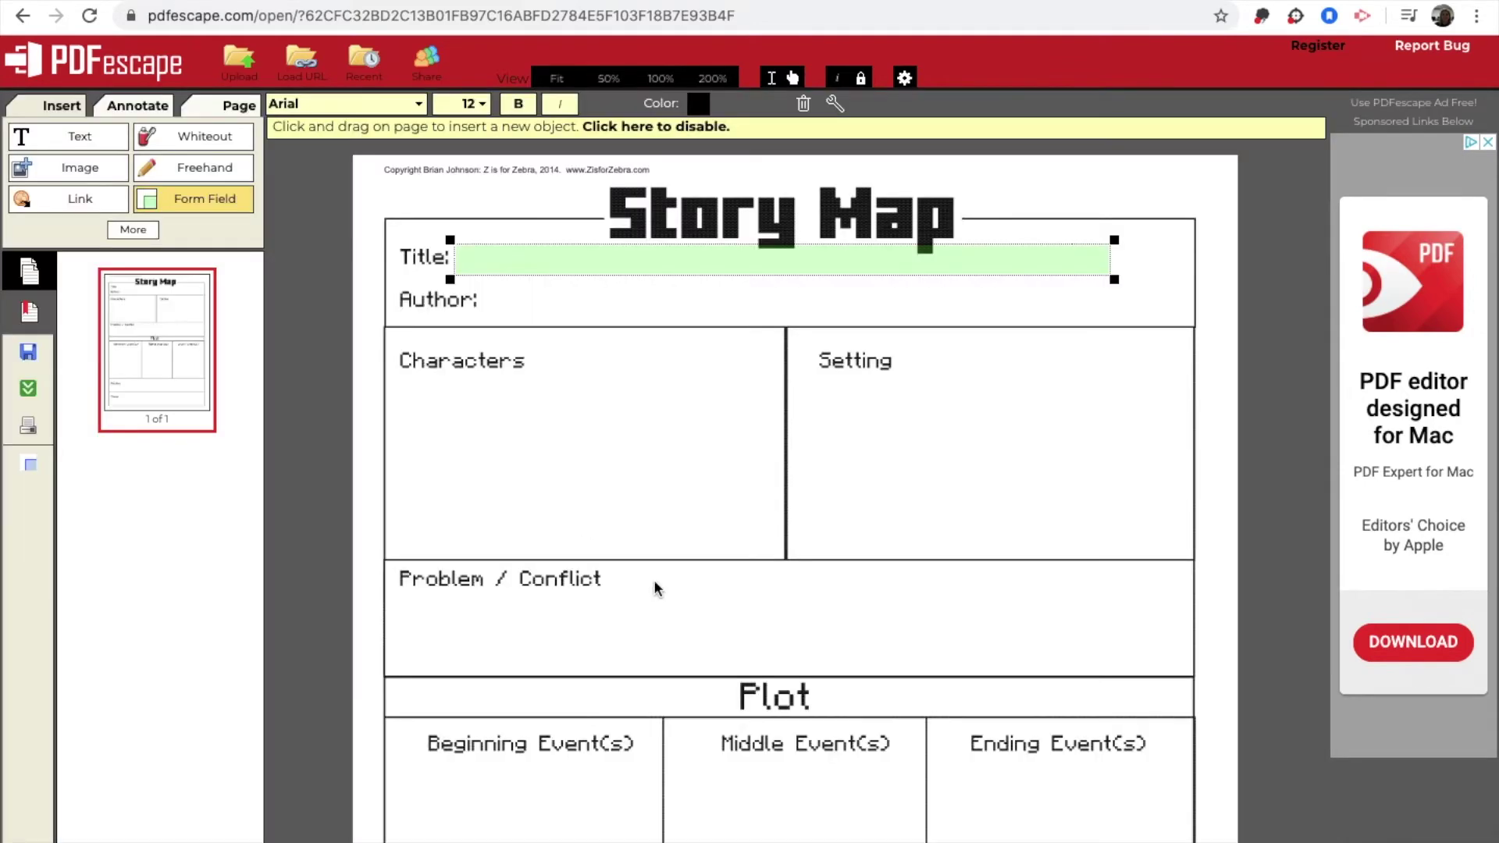
# Add a multi-line text field stretching across the line beside Author:.
pyautogui.click(509, 288)
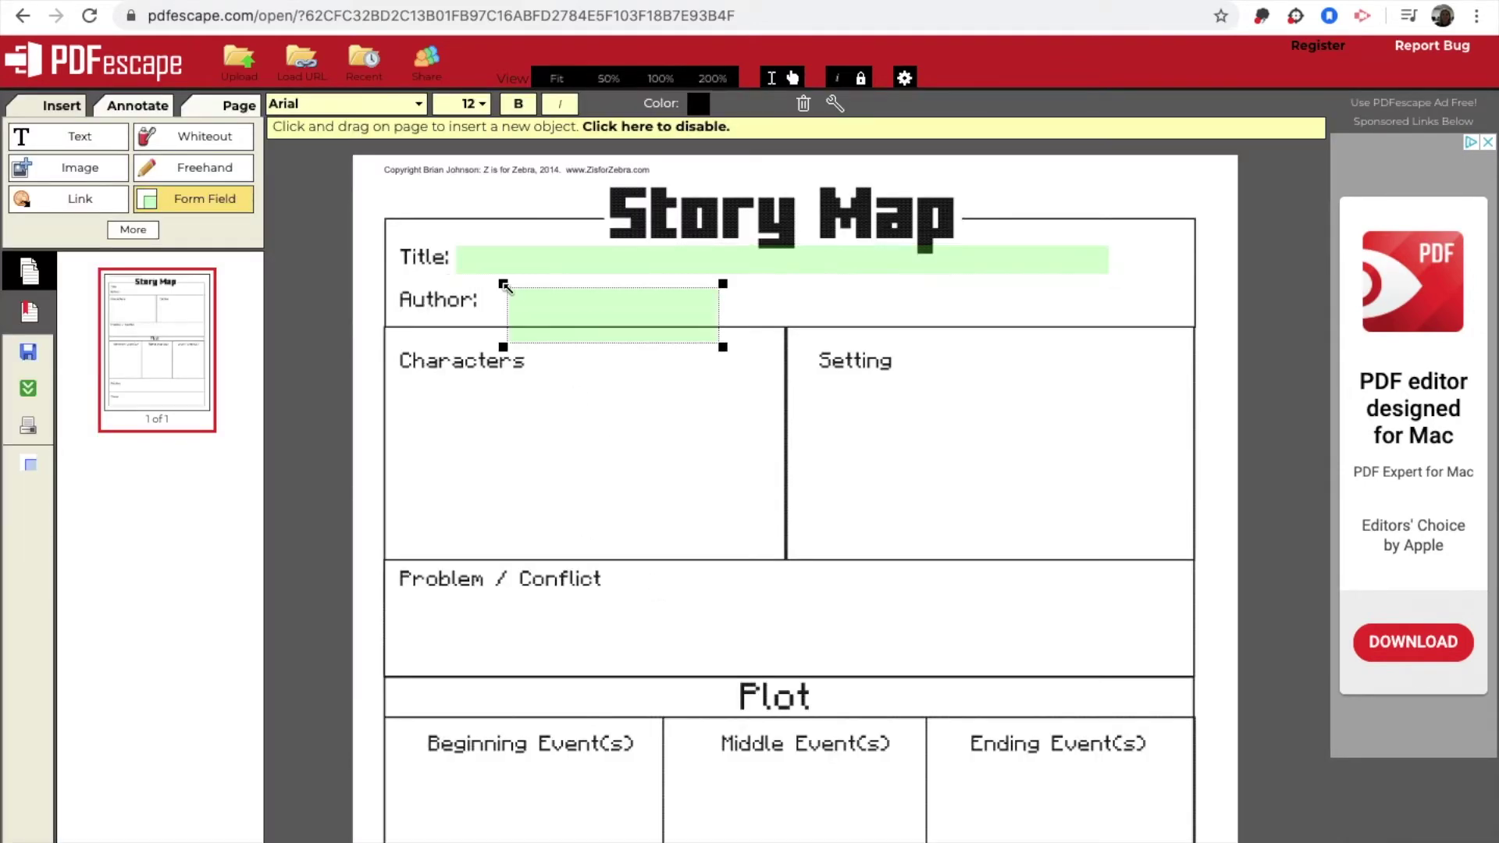
pyautogui.moveTo(502, 341); pyautogui.dragTo(484, 314)
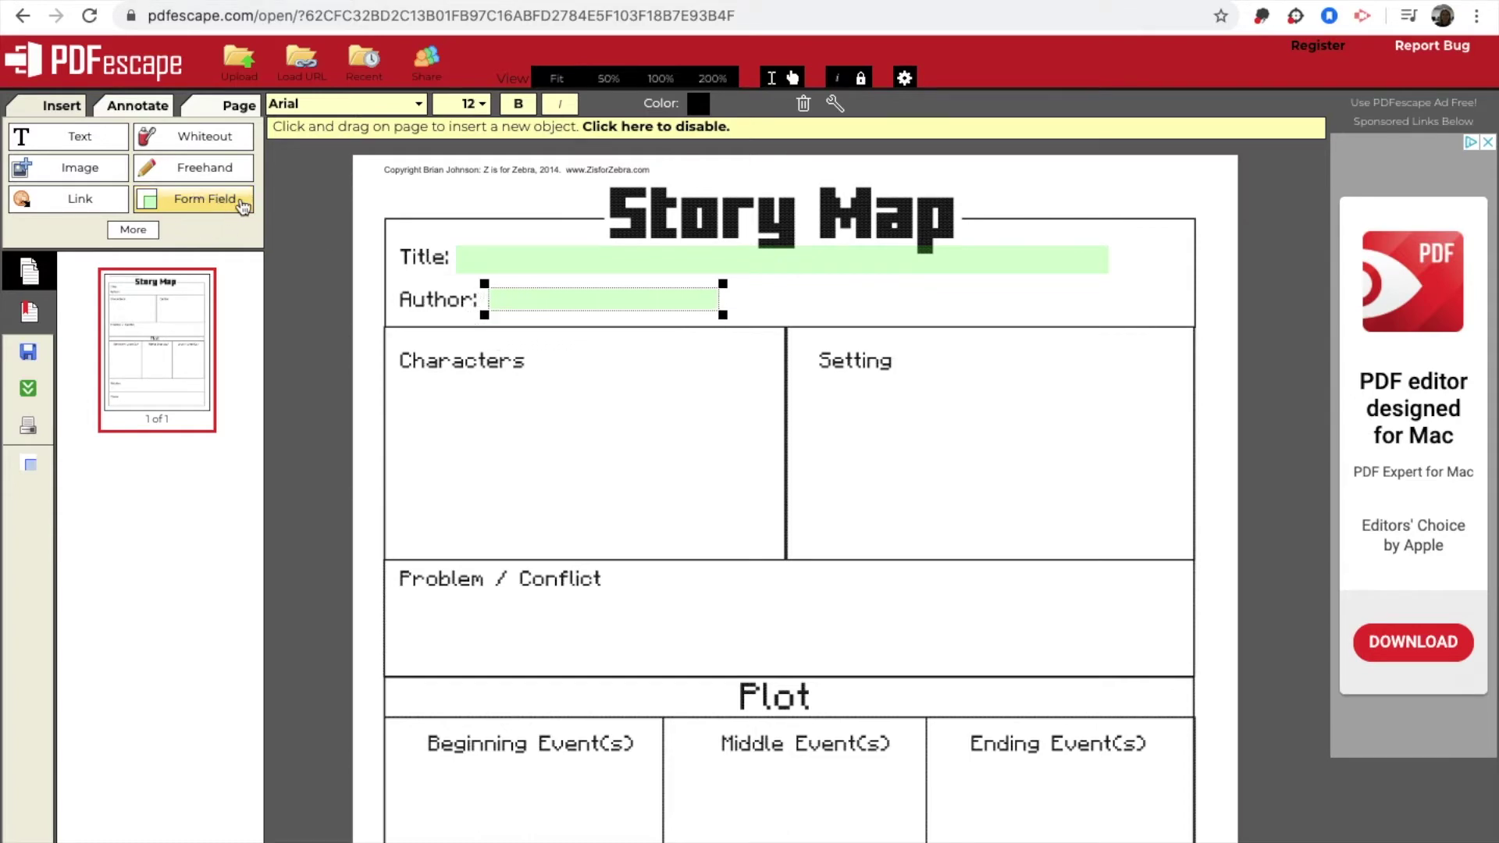
pyautogui.moveTo(725, 315); pyautogui.dragTo(1106, 316)
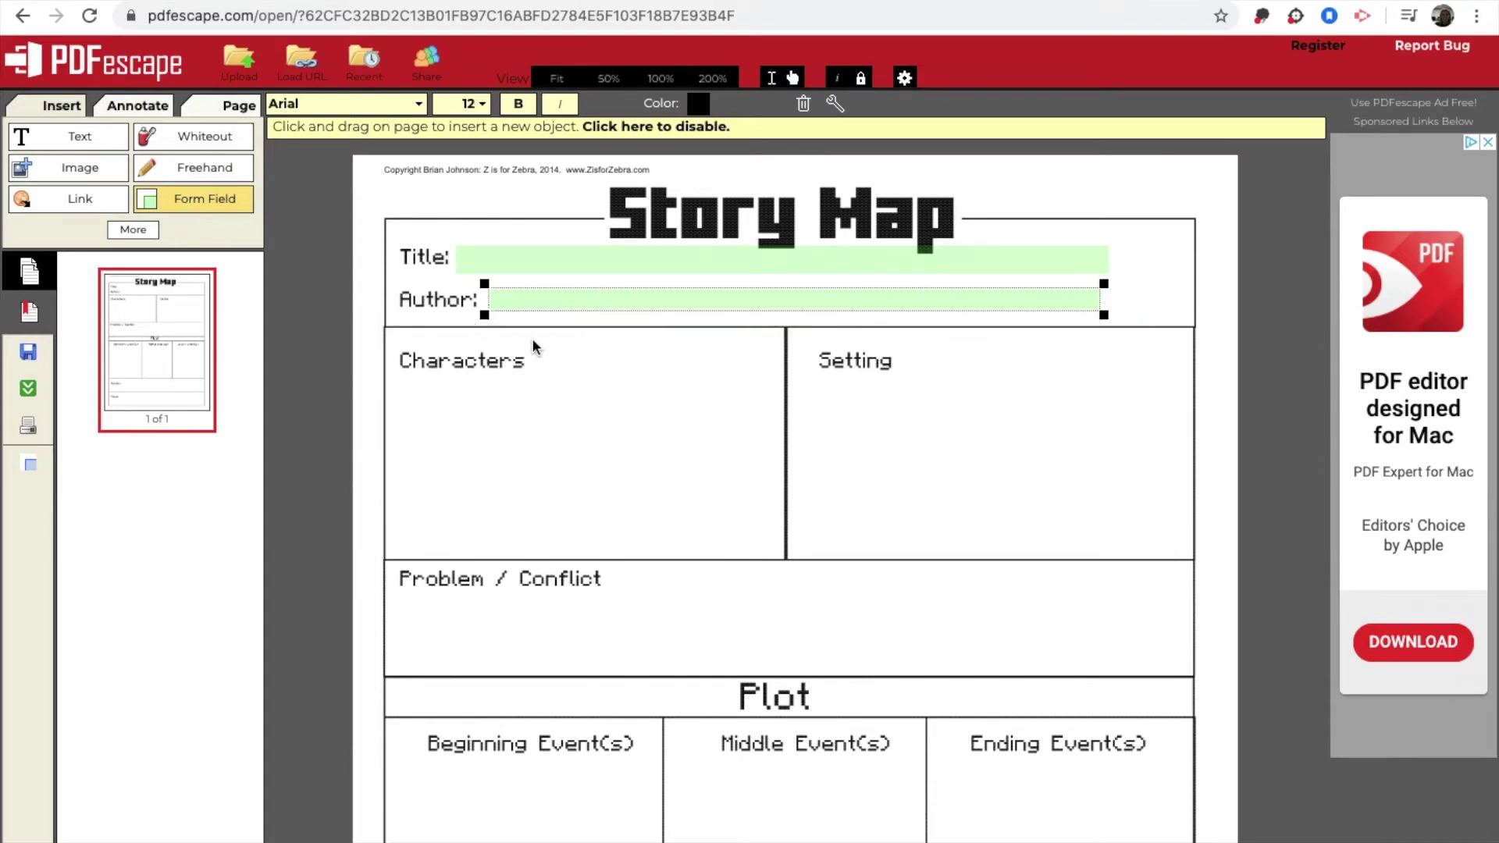
pyautogui.rightClick(548, 306)
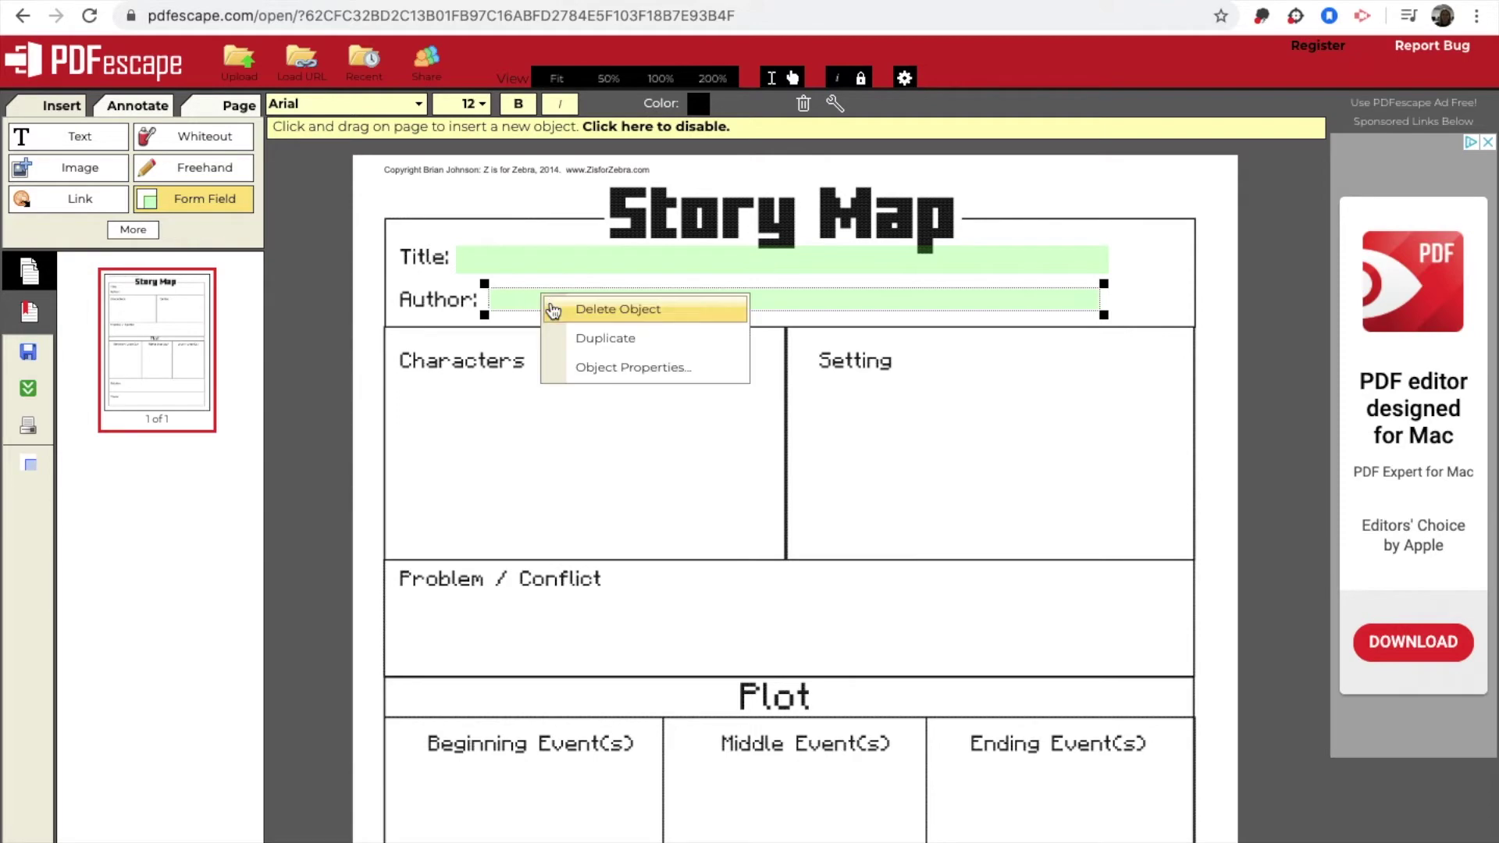
pyautogui.click(595, 368)
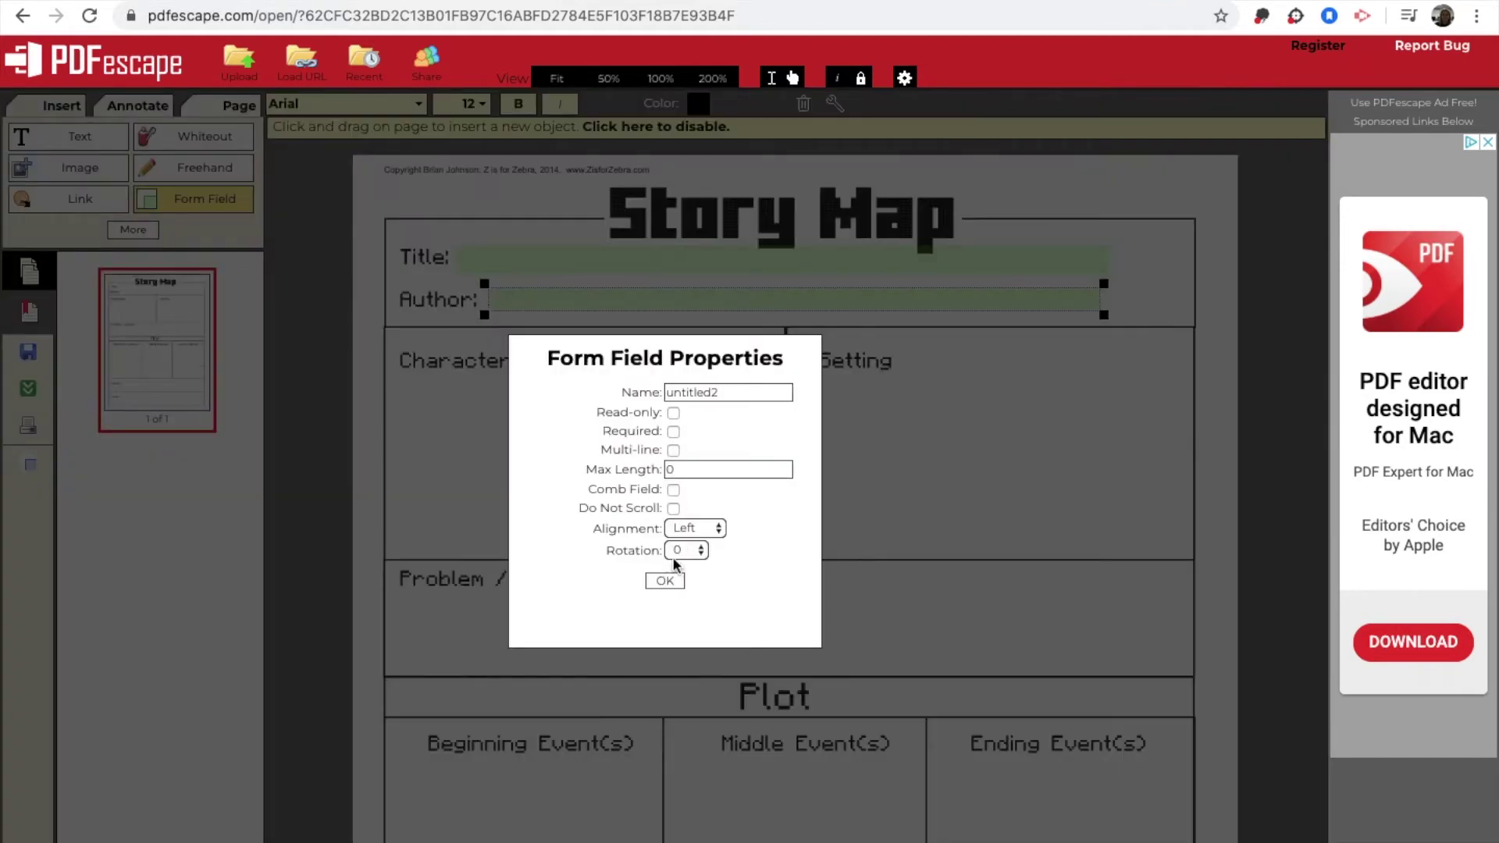
pyautogui.click(673, 451)
pyautogui.click(664, 581)
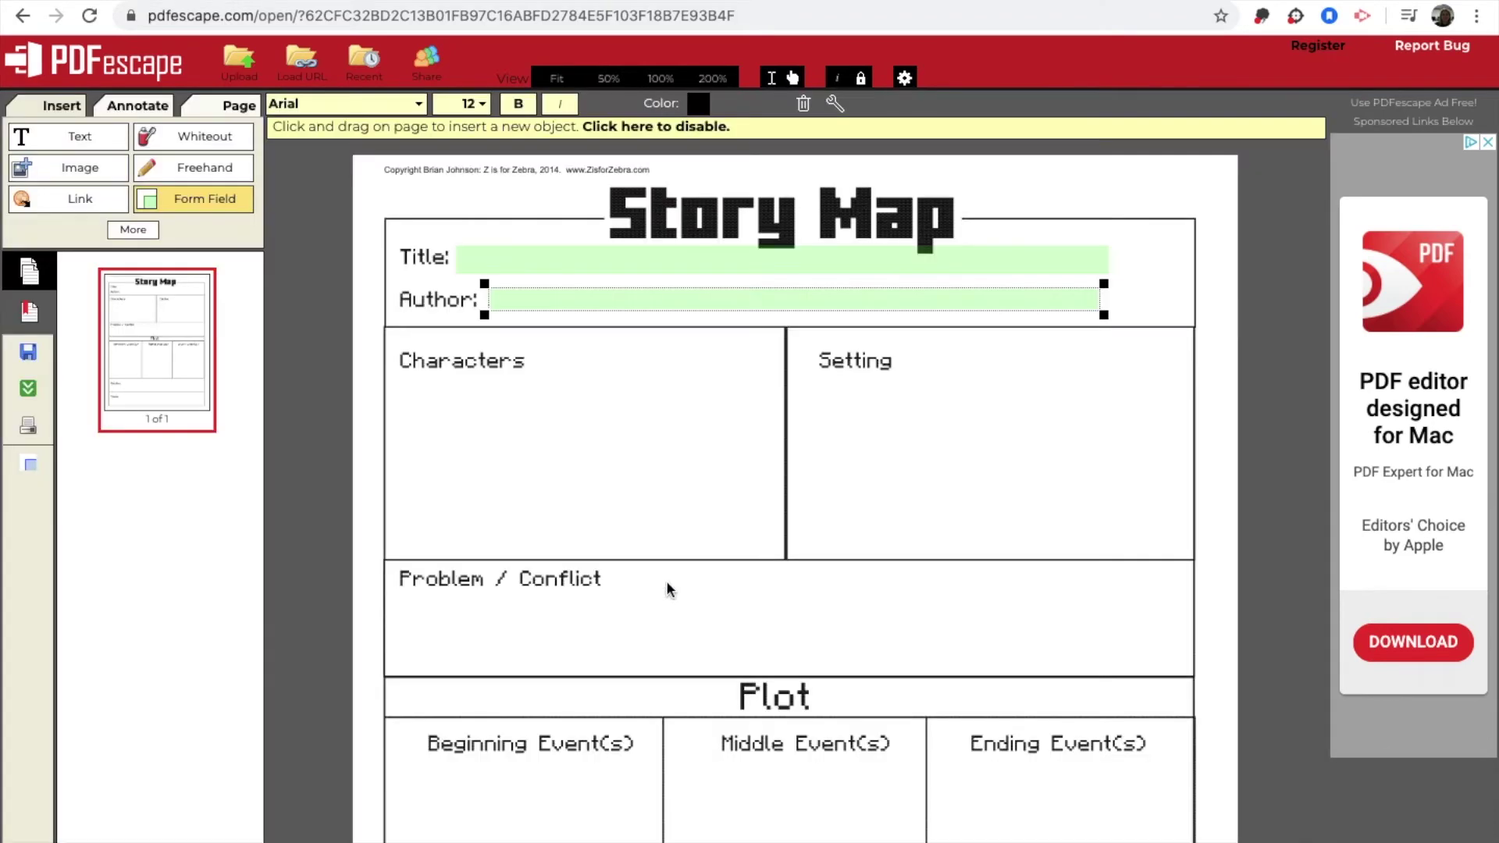
# Draw a multi-line text field filling the Characters box.
pyautogui.moveTo(415, 383); pyautogui.dragTo(764, 556)
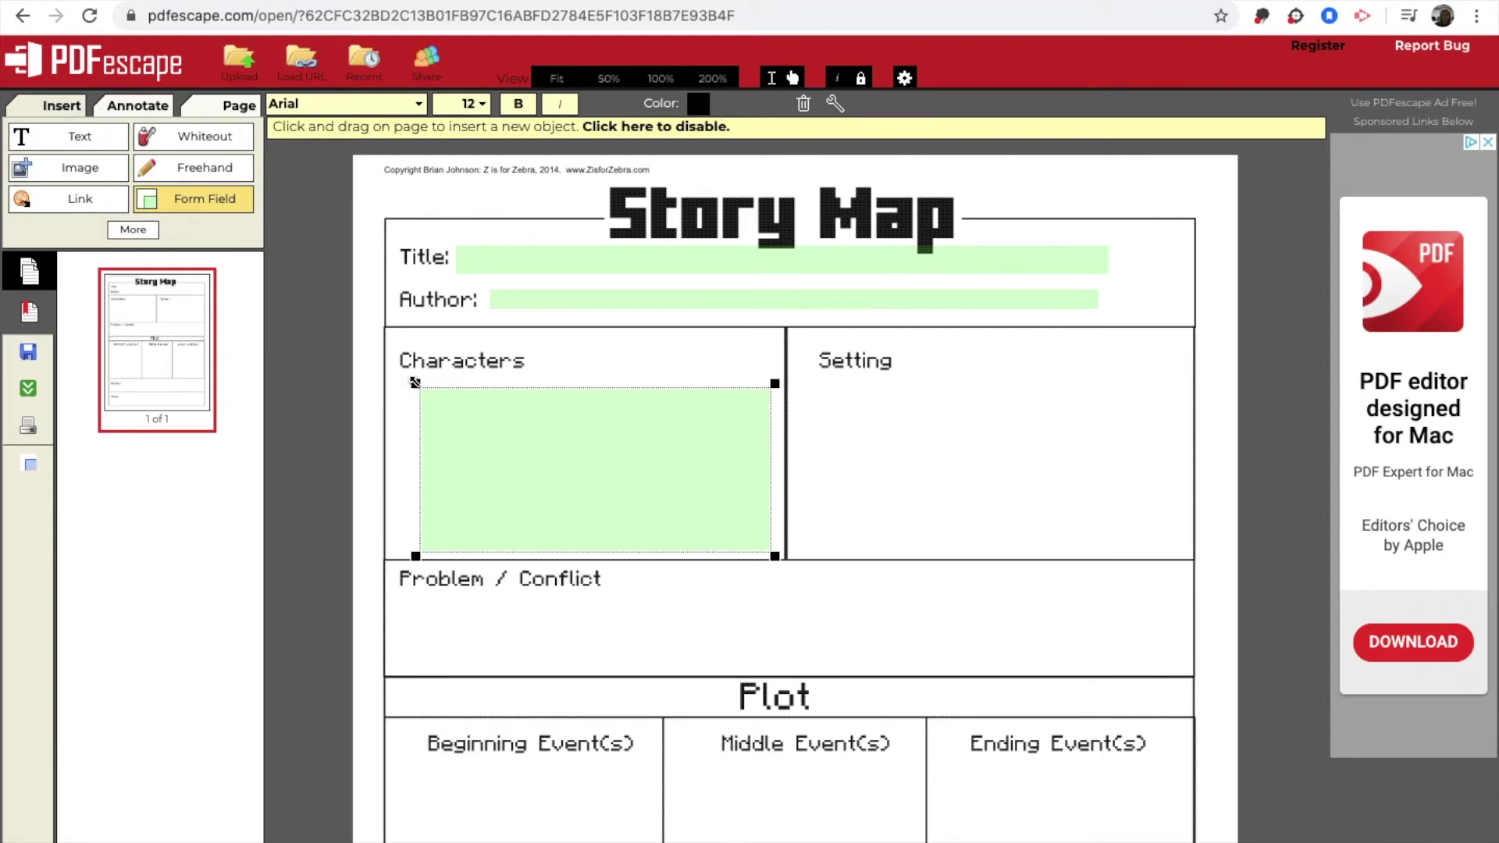
pyautogui.moveTo(415, 383); pyautogui.dragTo(391, 376)
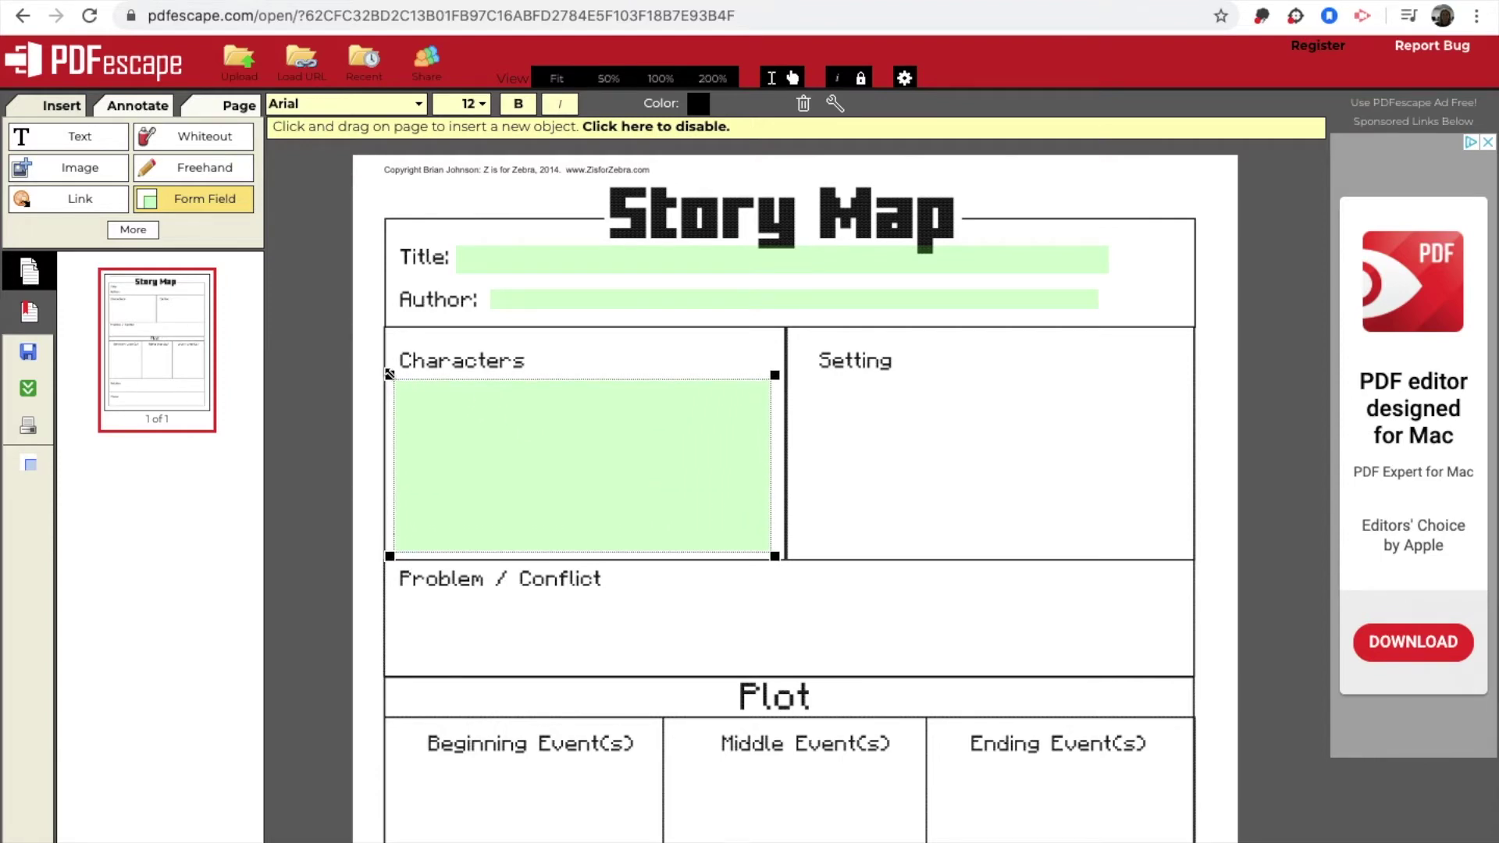
pyautogui.rightClick(589, 459)
pyautogui.click(625, 524)
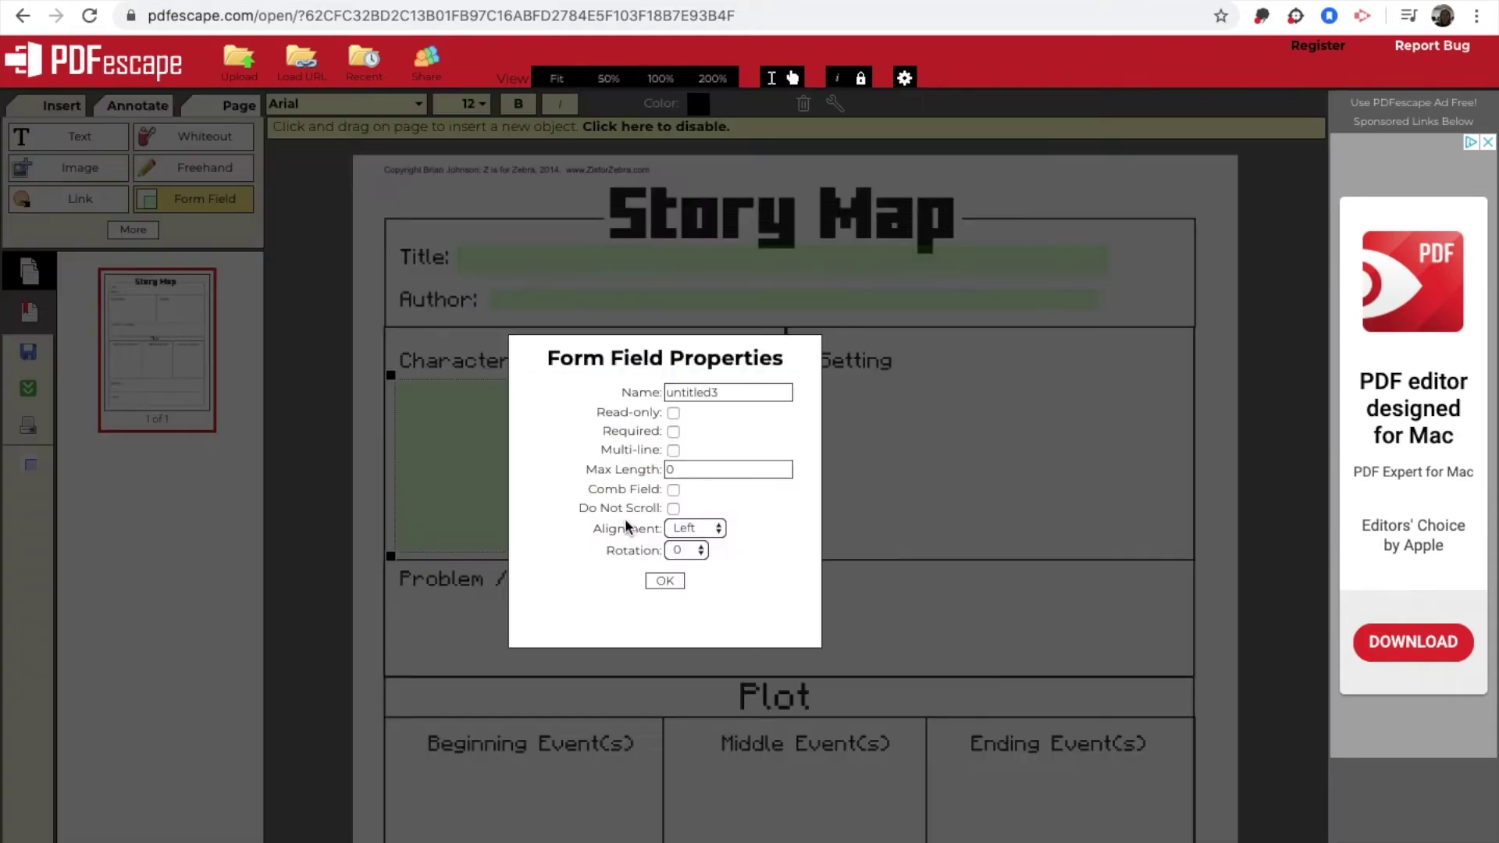
pyautogui.click(674, 451)
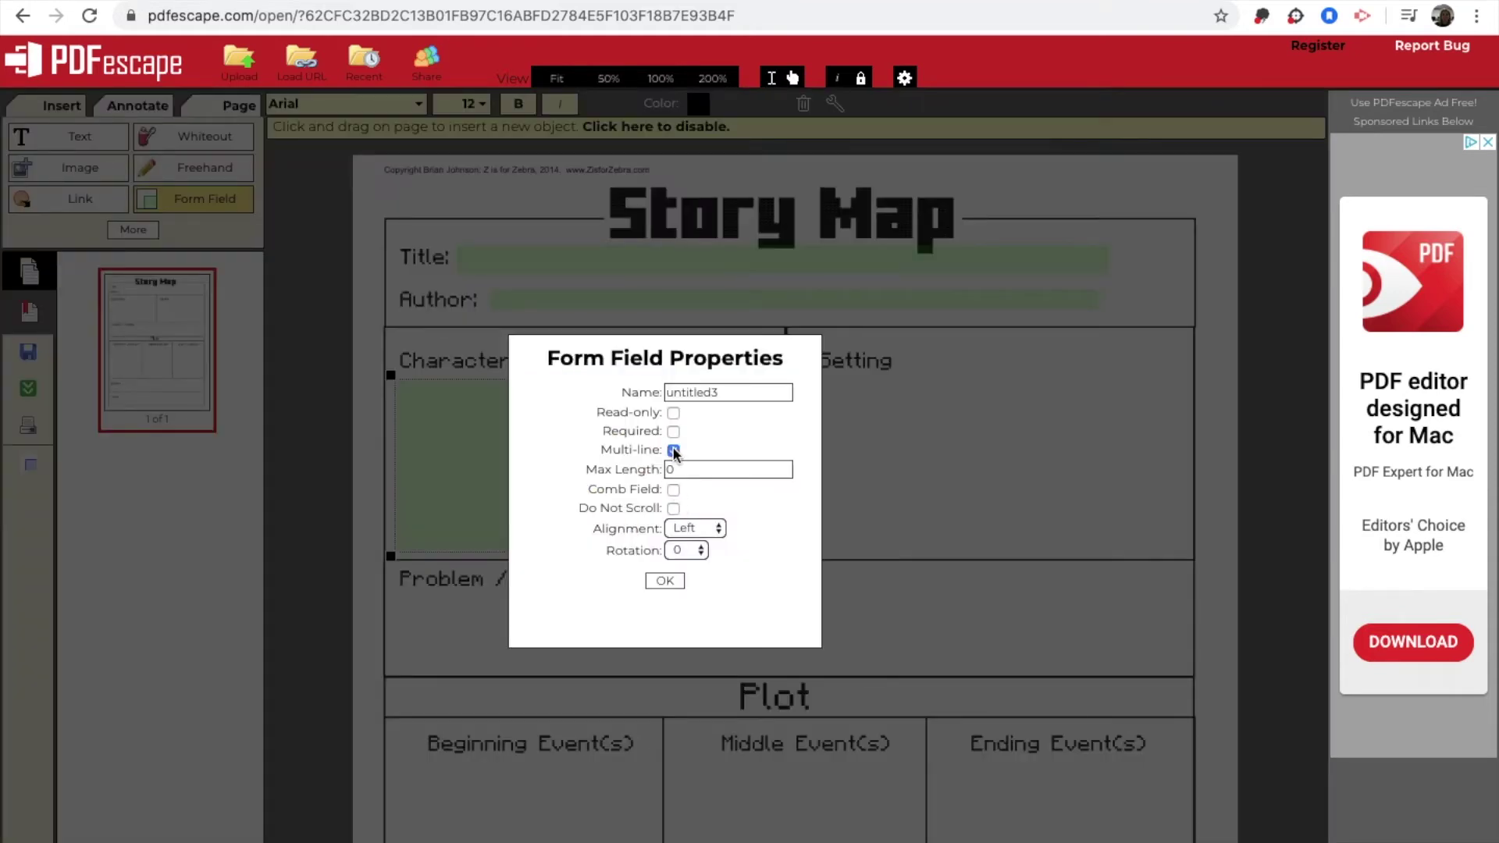
pyautogui.click(666, 581)
# Add a text field sized to fill the Setting box.
pyautogui.click(840, 394)
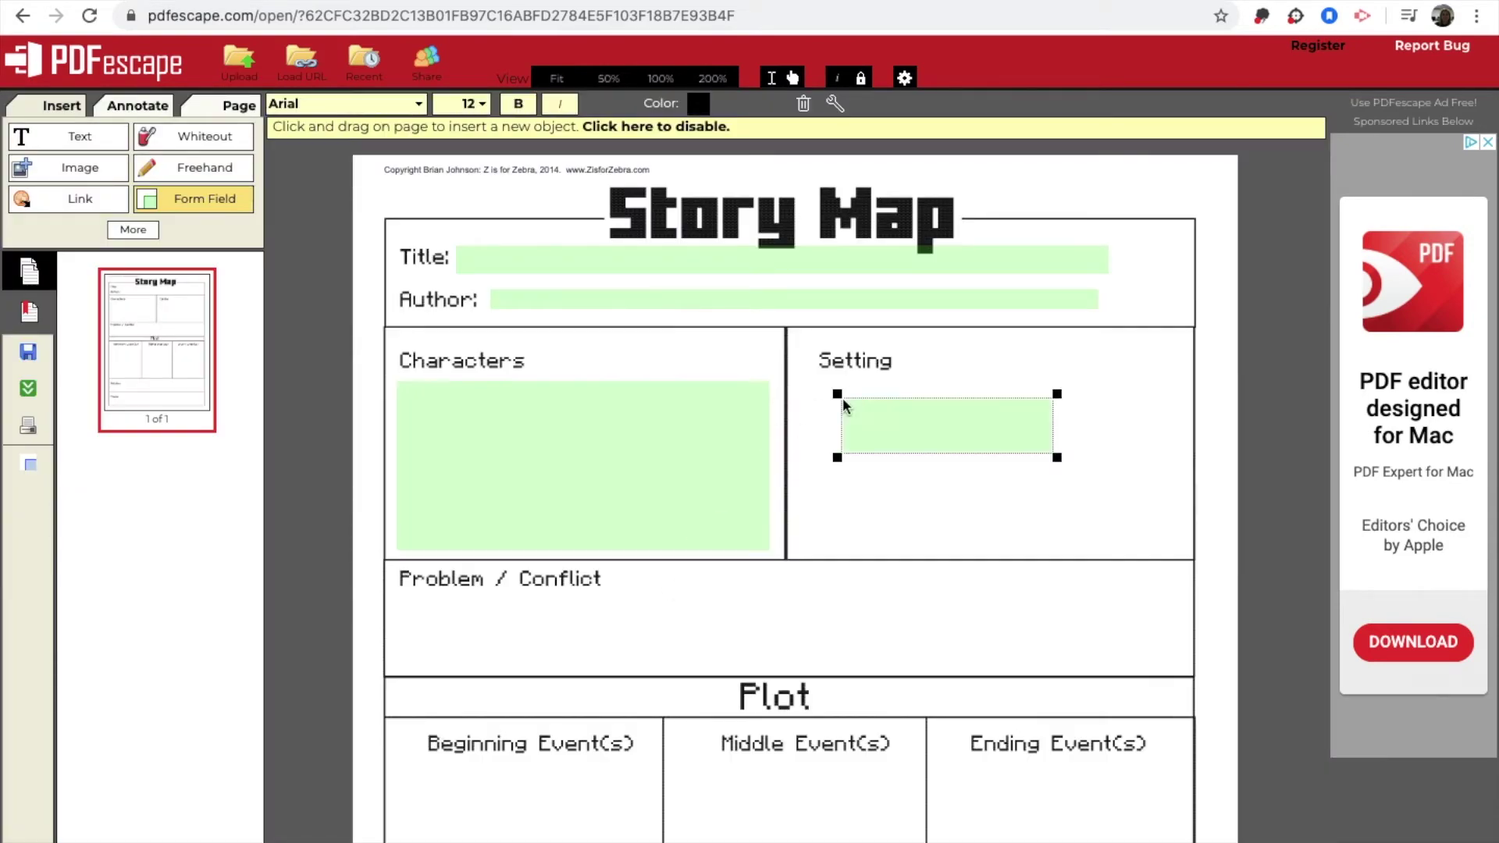
pyautogui.moveTo(837, 391); pyautogui.dragTo(811, 378)
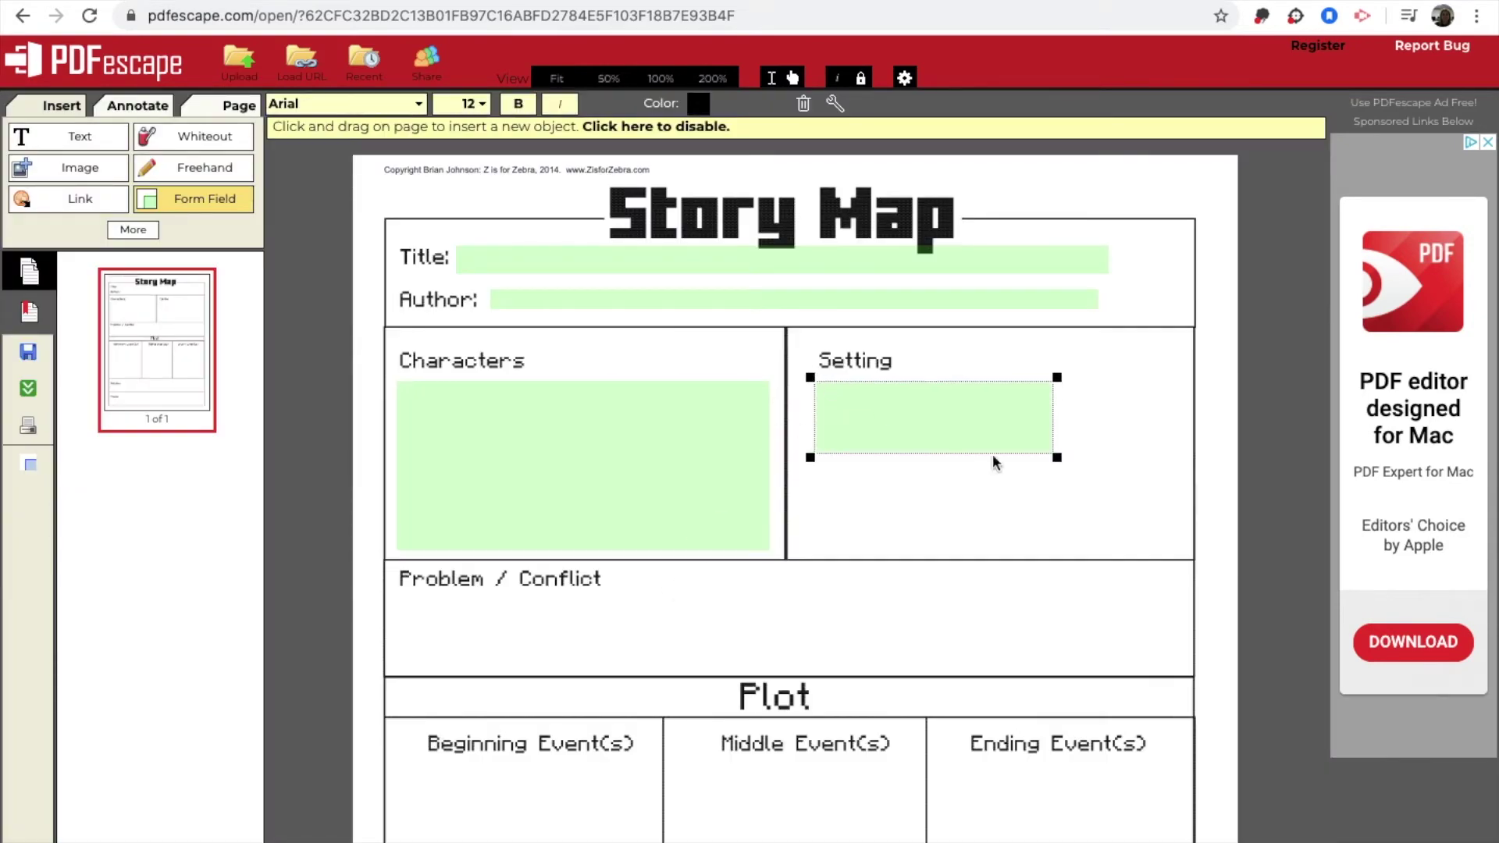
pyautogui.moveTo(1057, 457); pyautogui.dragTo(1159, 551)
pyautogui.rightClick(870, 420)
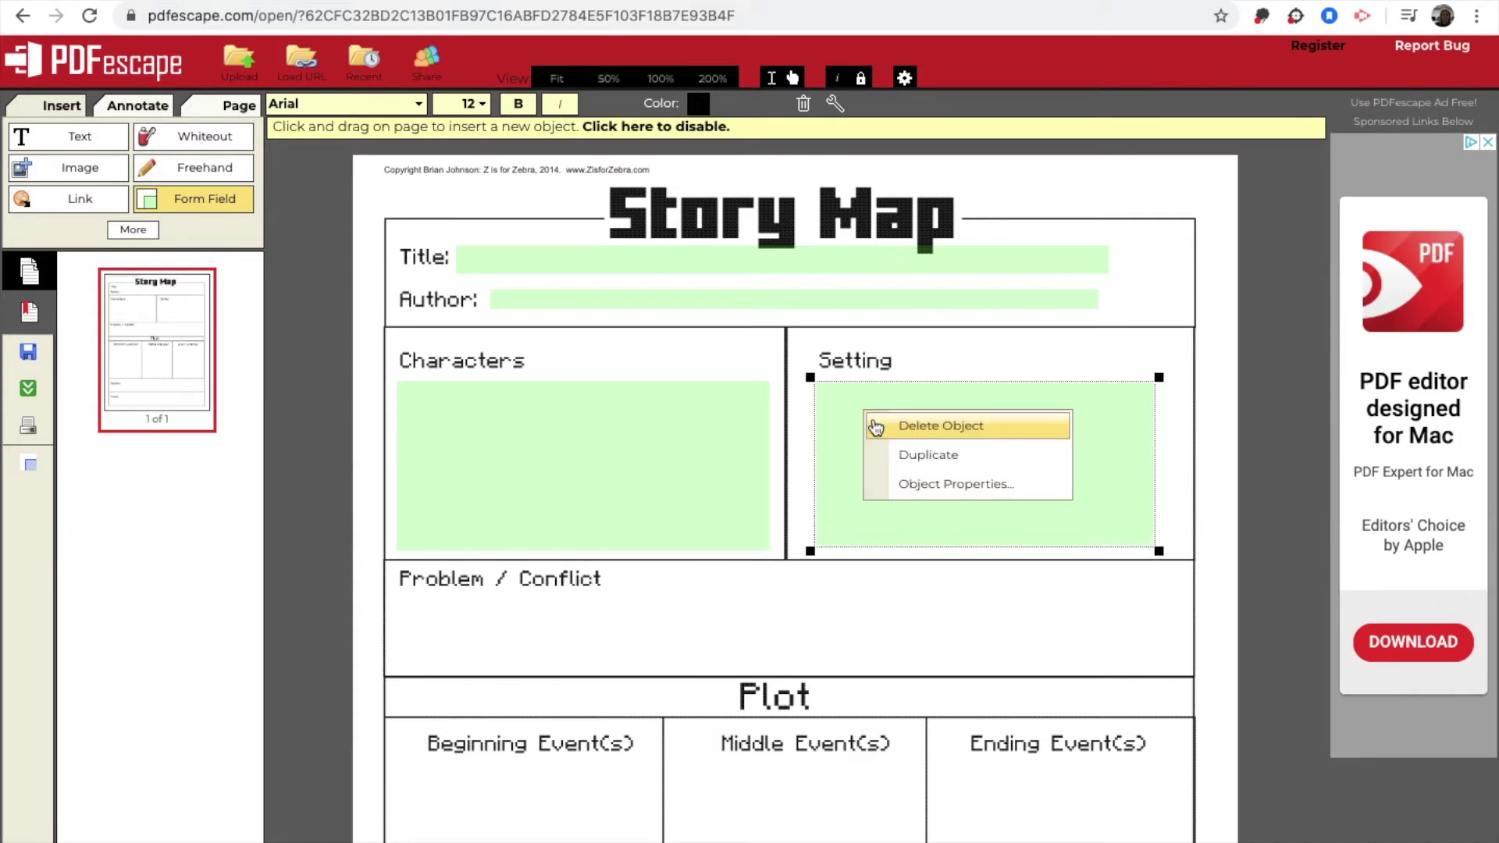
pyautogui.click(898, 484)
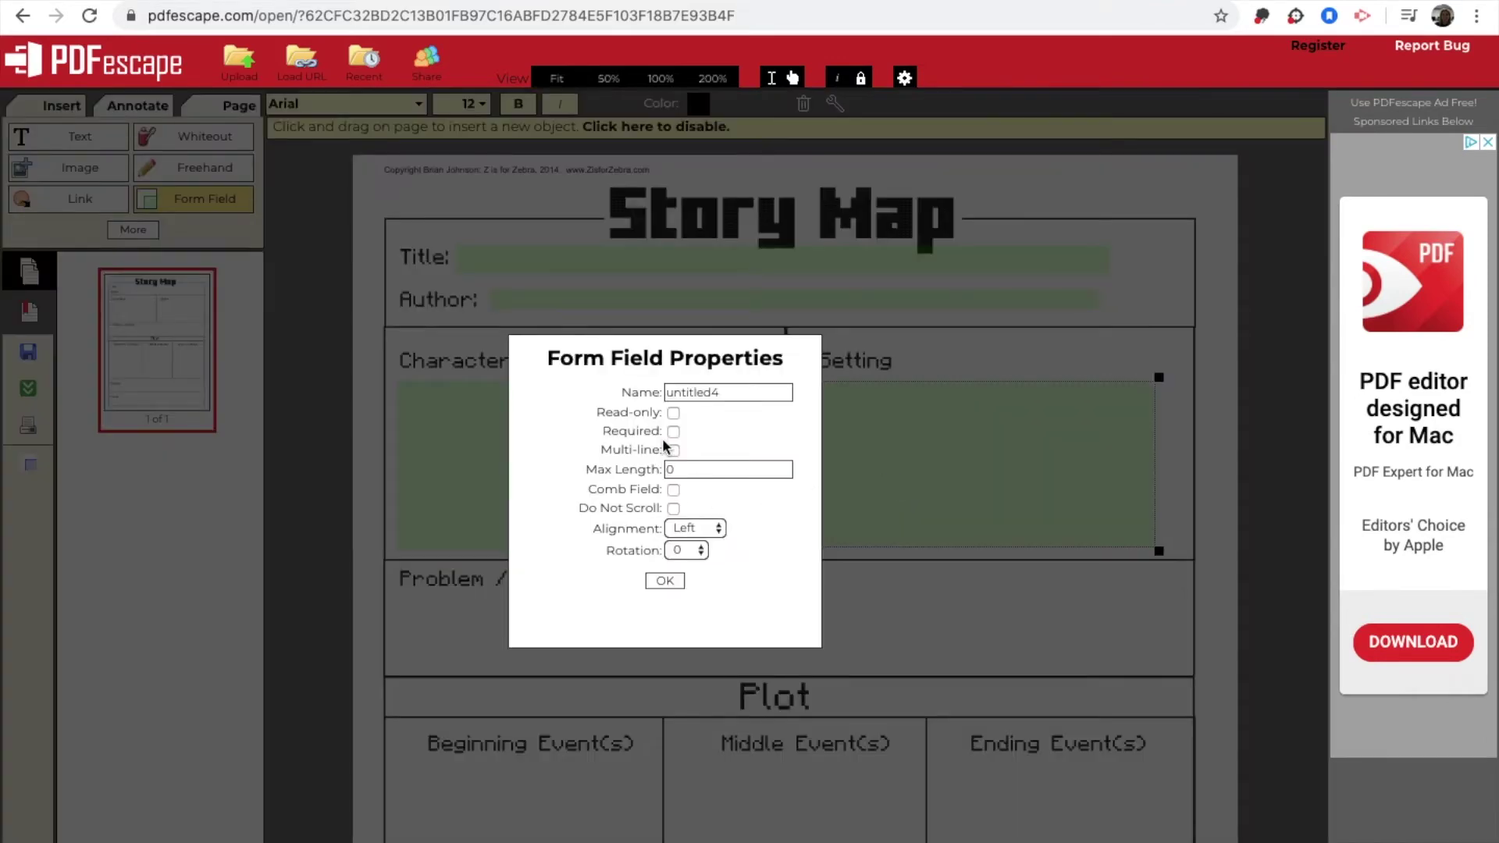
pyautogui.click(668, 579)
pyautogui.click(484, 607)
# Add a text field spanning the full width of the Problem / Conflict box.
pyautogui.click(484, 606)
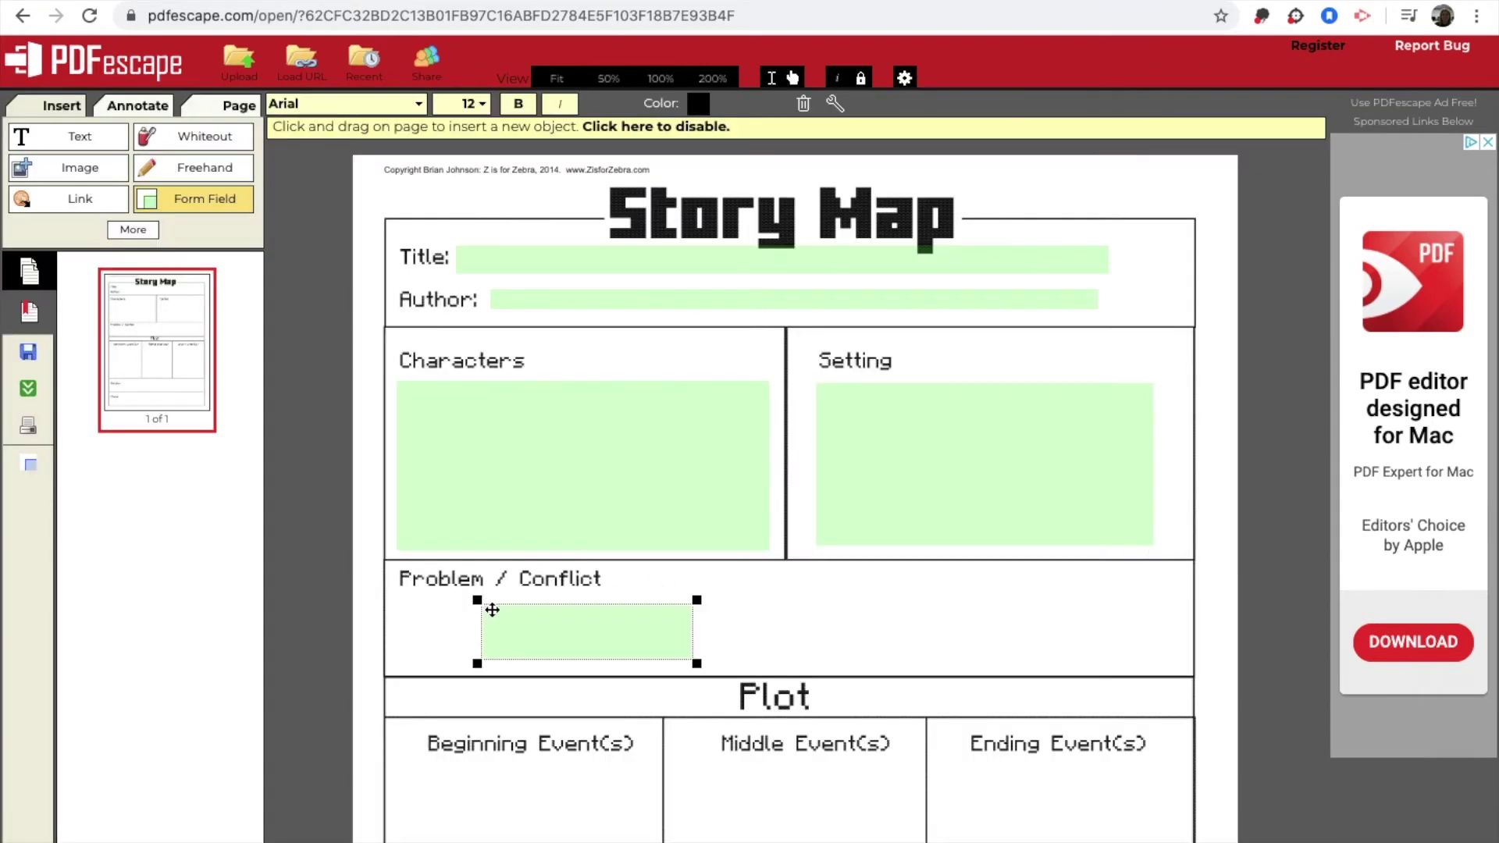
pyautogui.moveTo(471, 595); pyautogui.dragTo(393, 591)
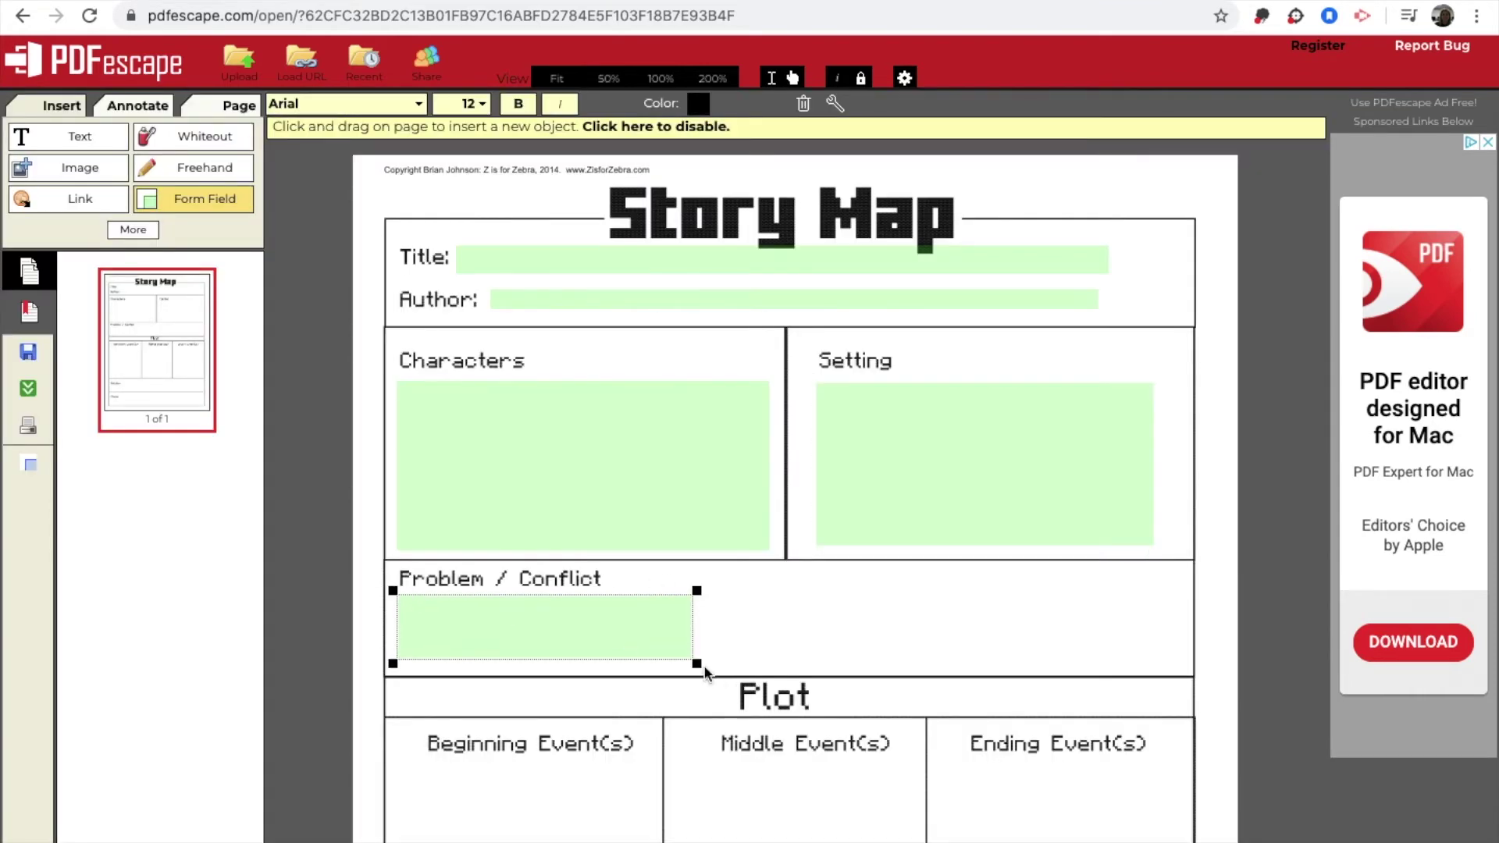
pyautogui.moveTo(696, 663); pyautogui.dragTo(1184, 669)
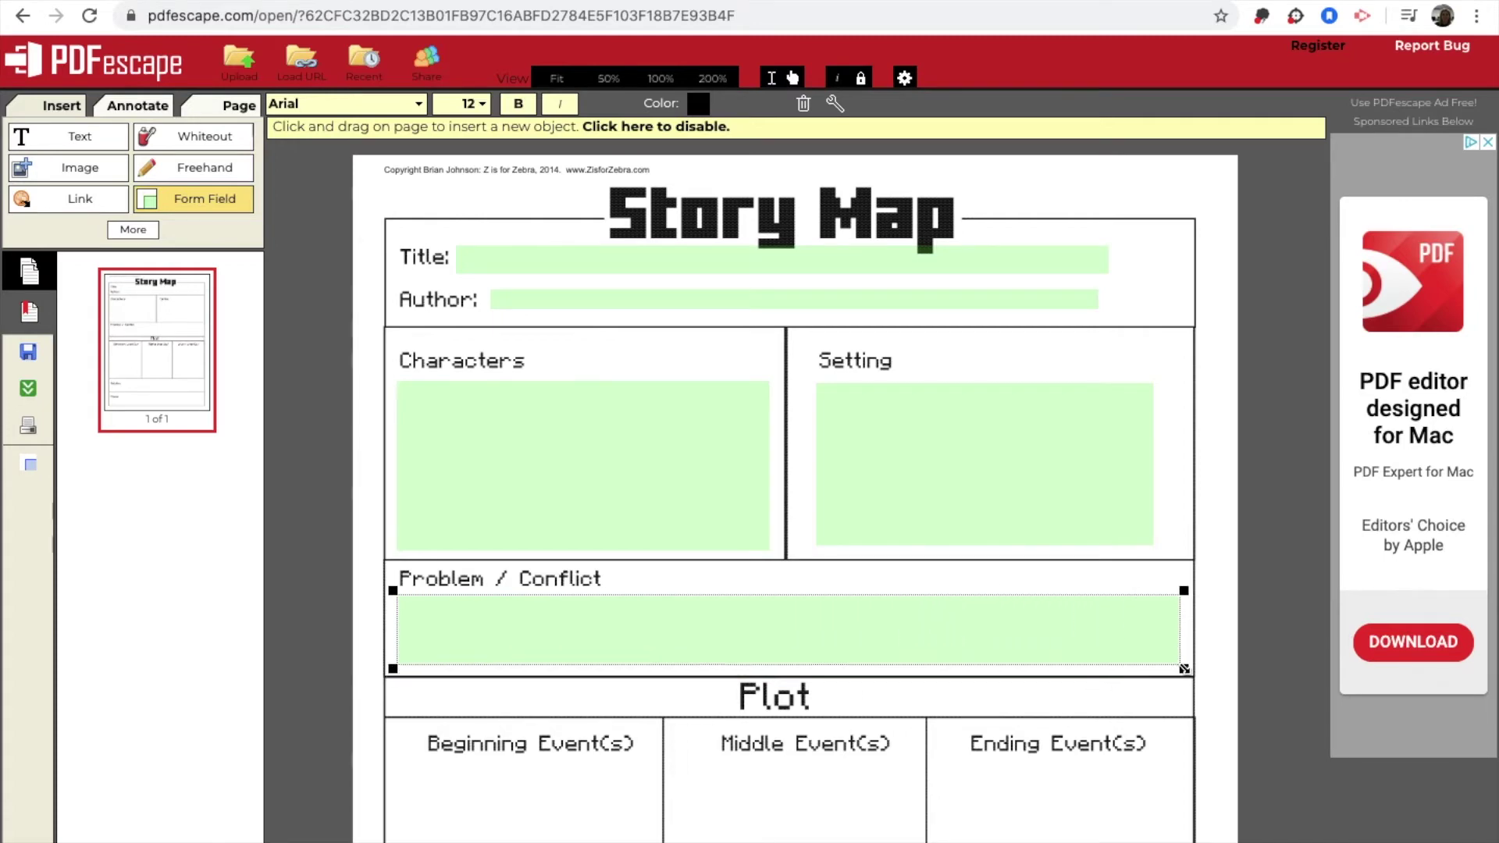
pyautogui.rightClick(548, 621)
pyautogui.click(580, 684)
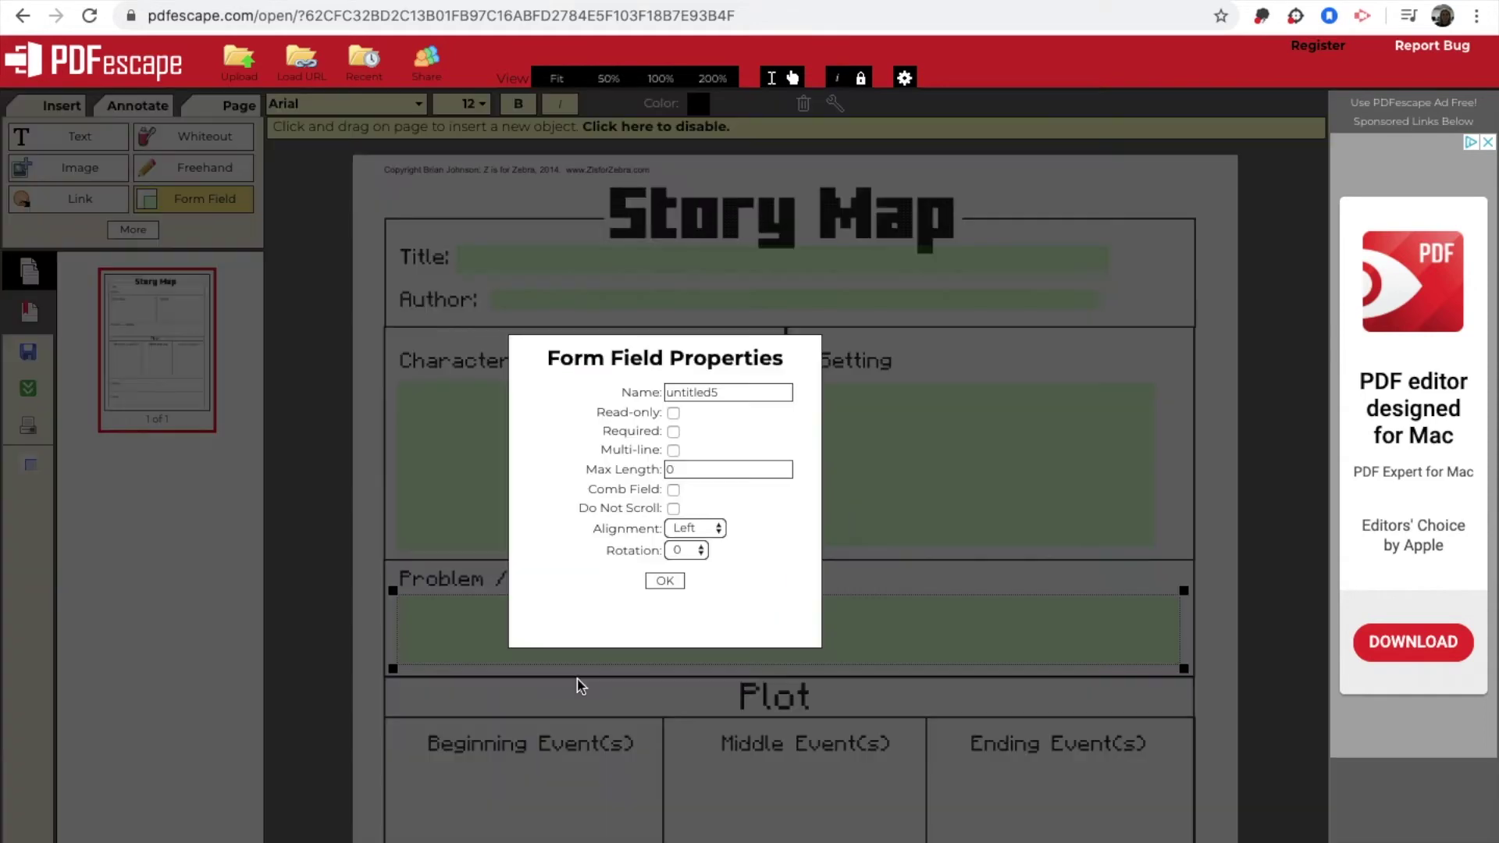
pyautogui.click(666, 581)
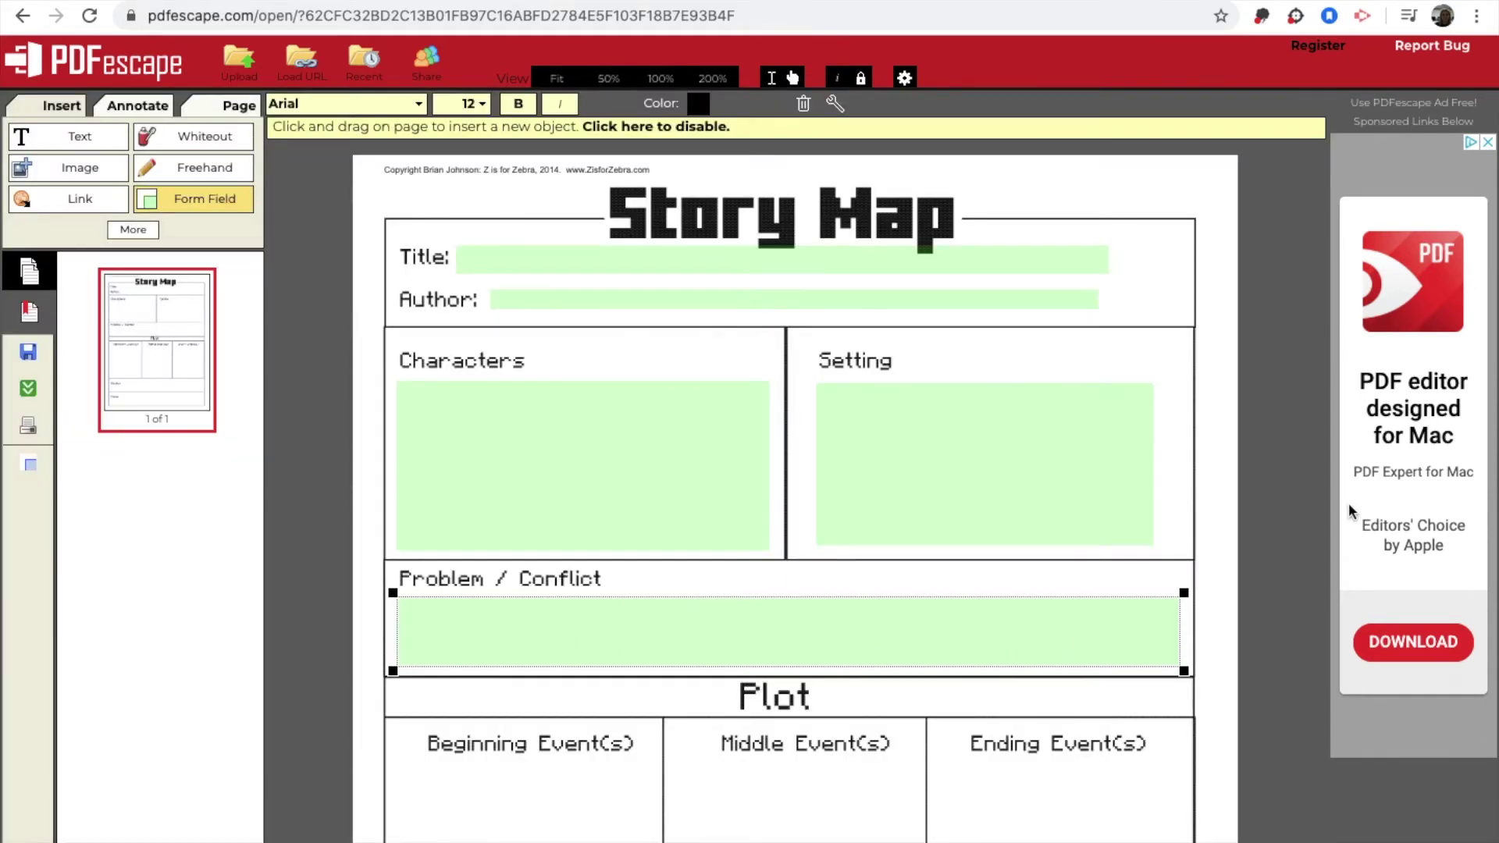
pyautogui.click(1285, 555)
pyautogui.scroll(-2, 1287, 557)
# Save and download the Story Map PDF, then open the downloaded file.
pyautogui.scroll(-4, 1286, 555)
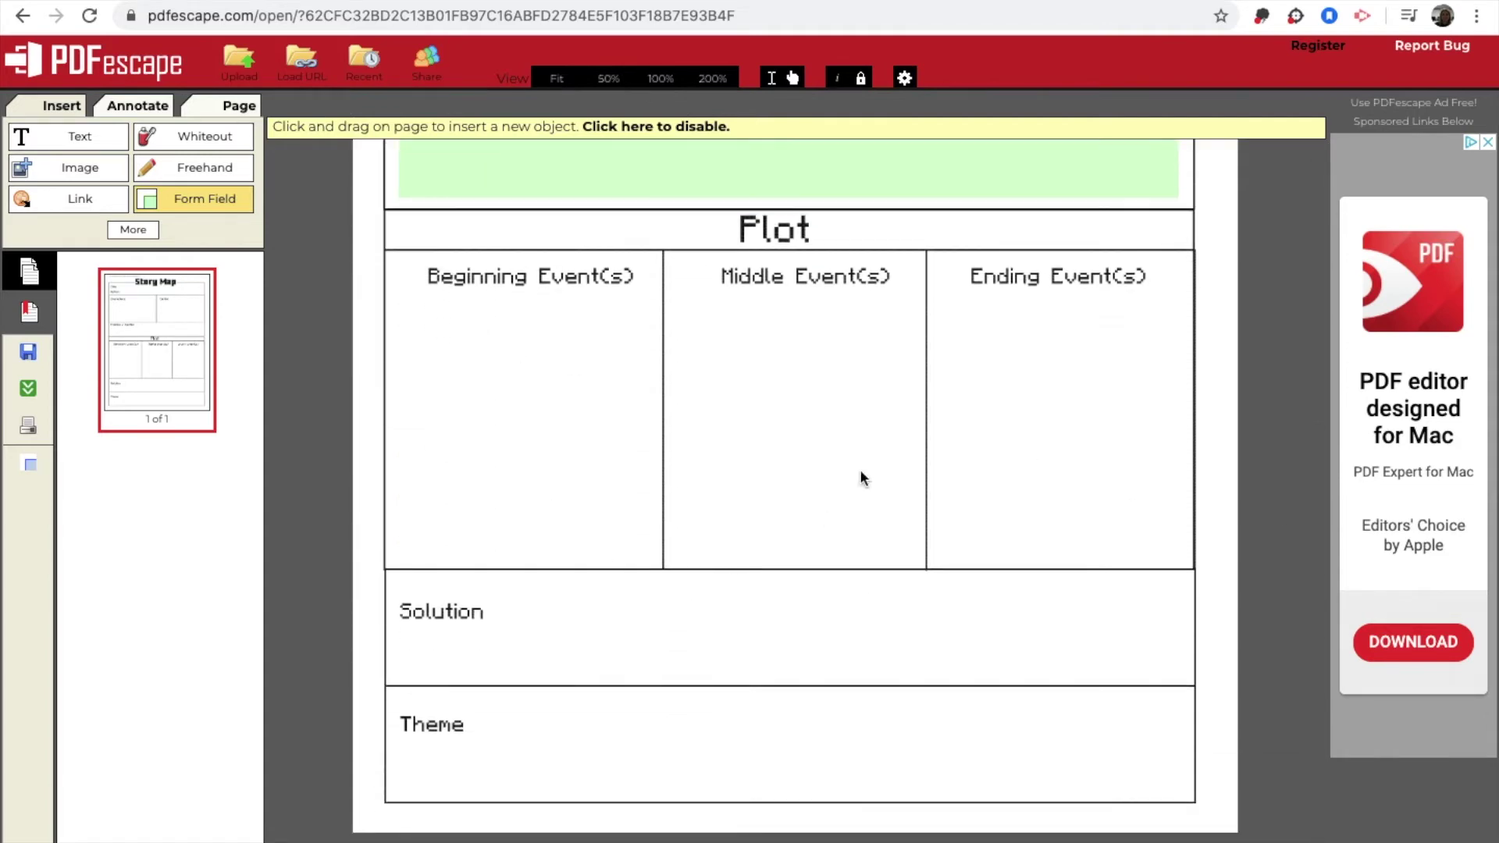
pyautogui.scroll(6, 1197, 478)
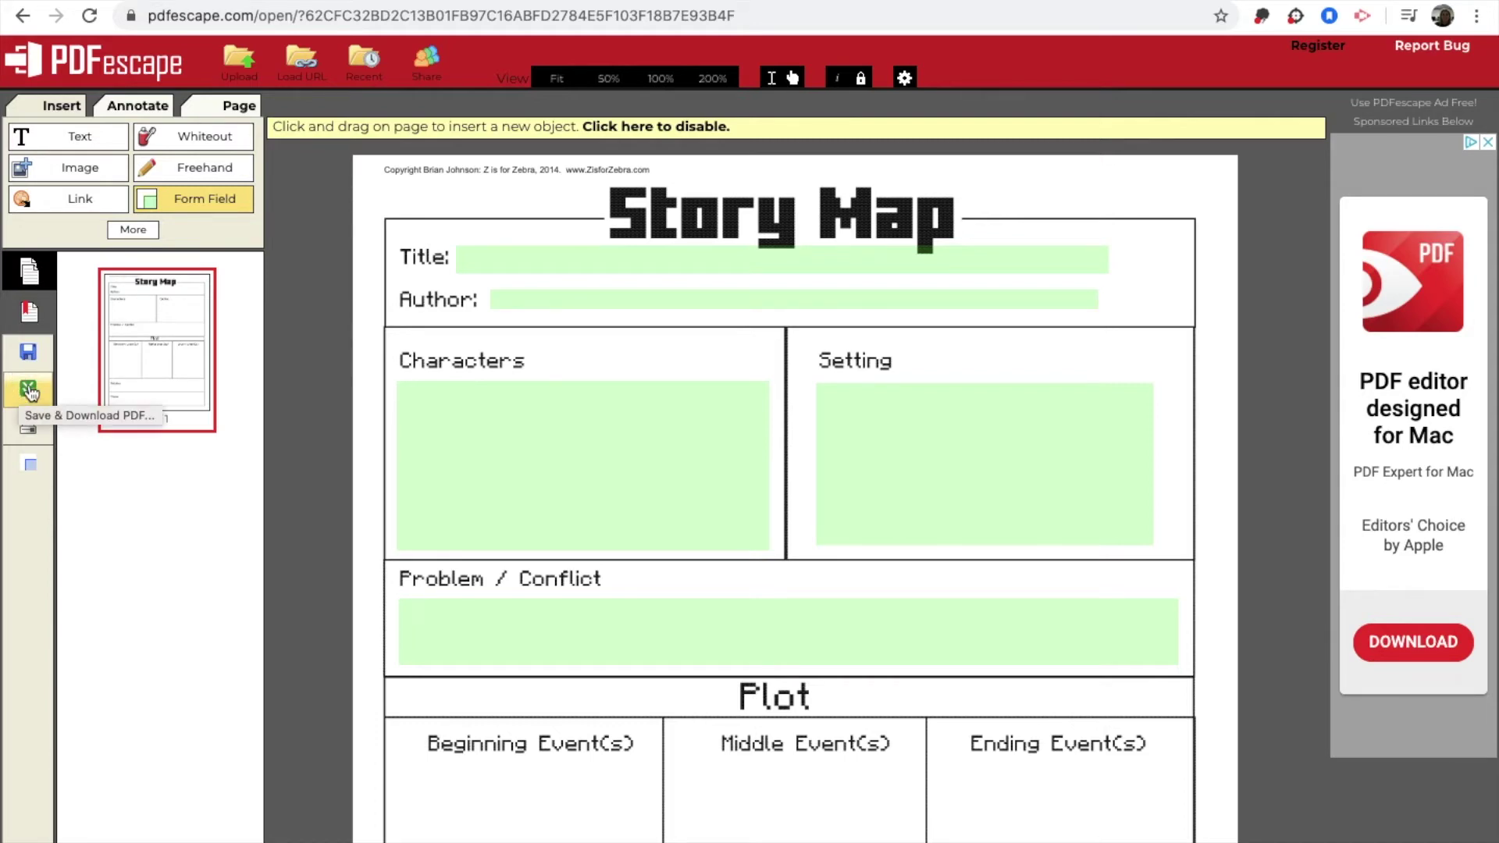
pyautogui.click(29, 391)
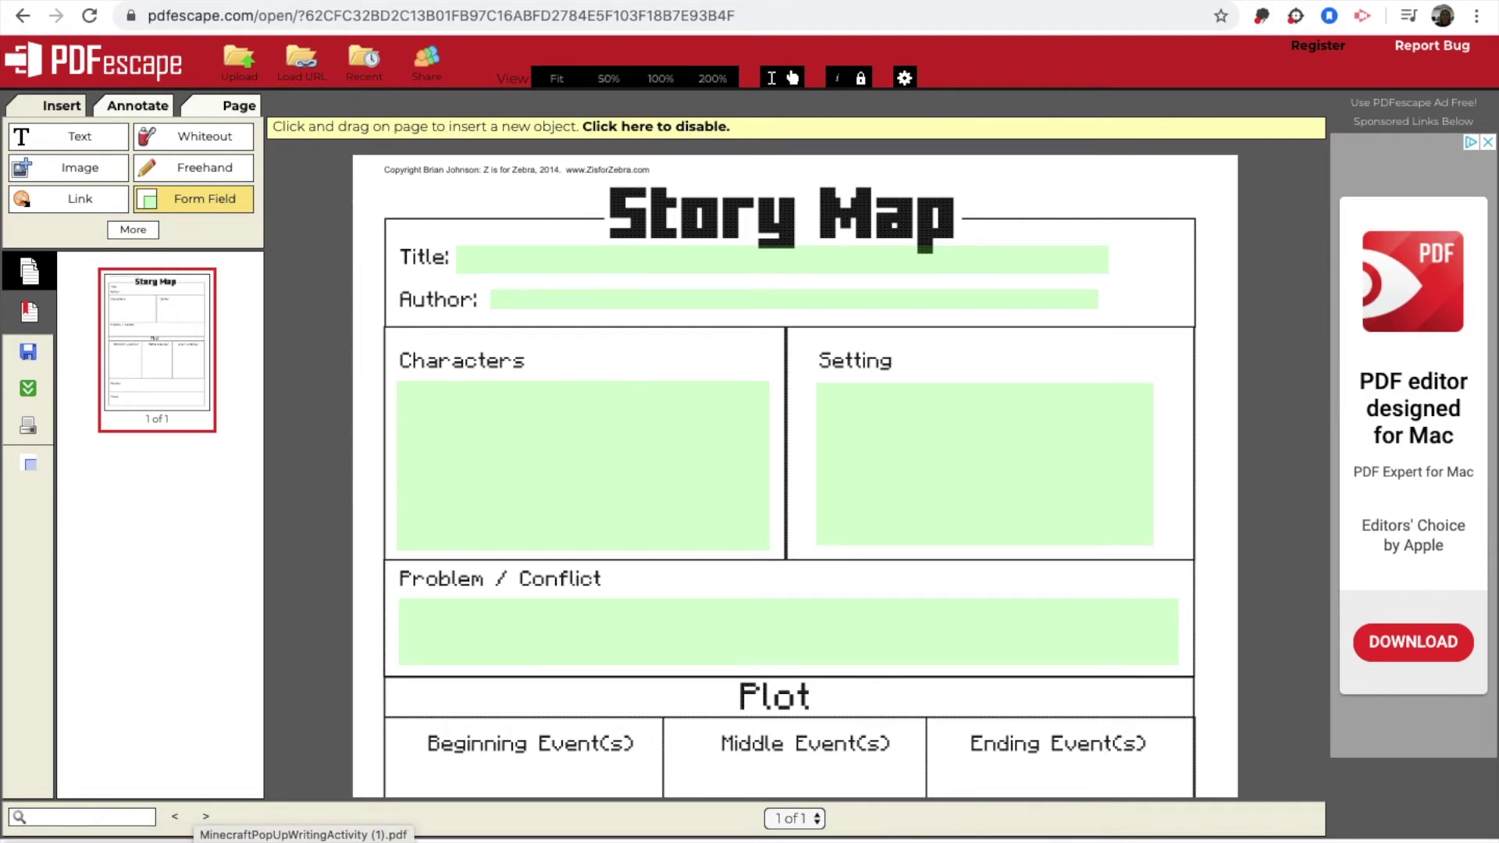
pyautogui.click(234, 834)
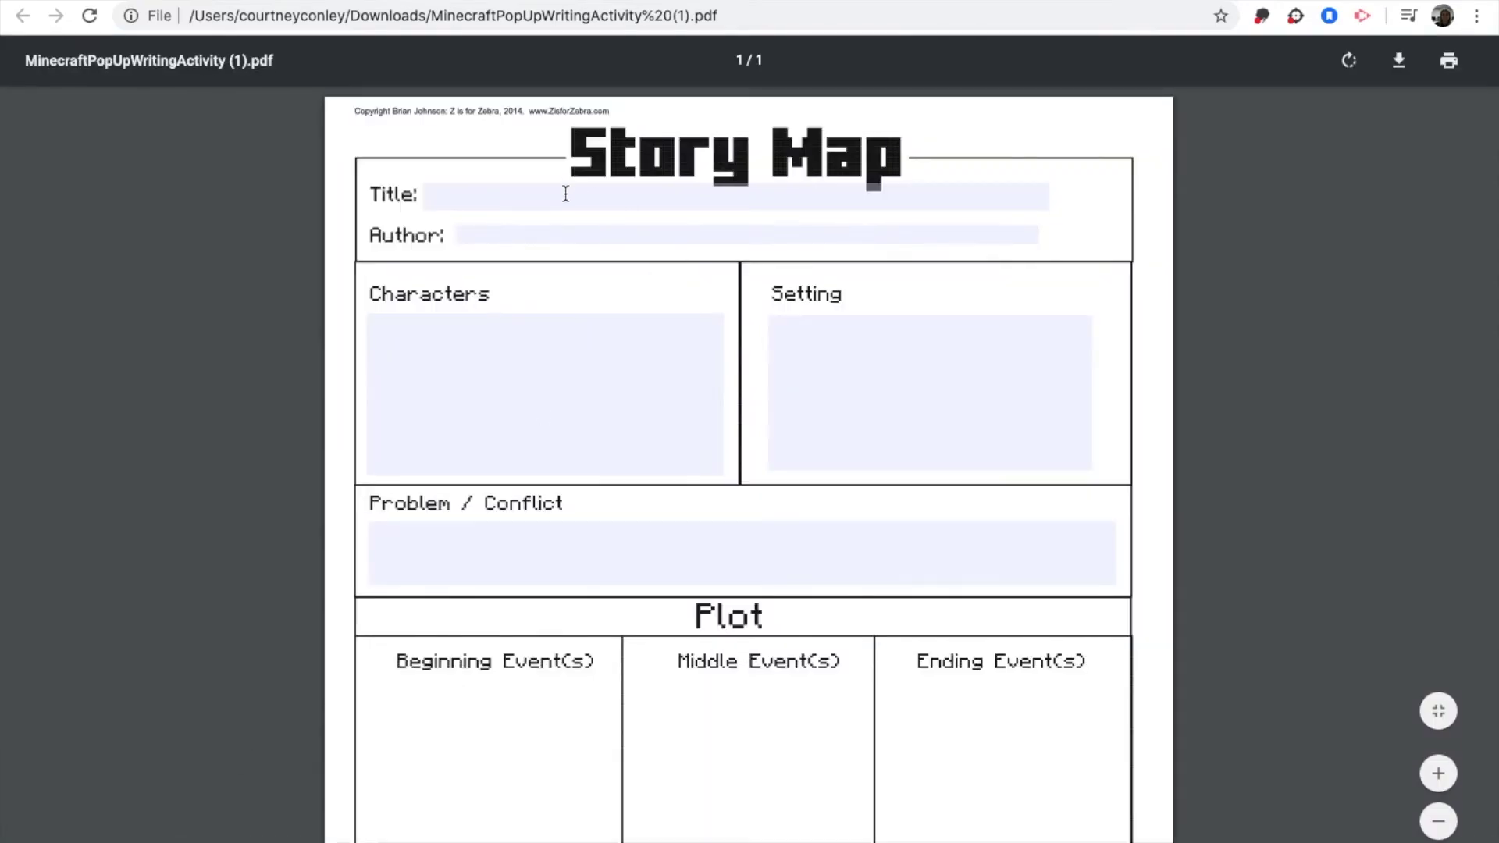
# Fill in Title as 'Minecraft' and enter an author's name in the Author field.
pyautogui.click(564, 197)
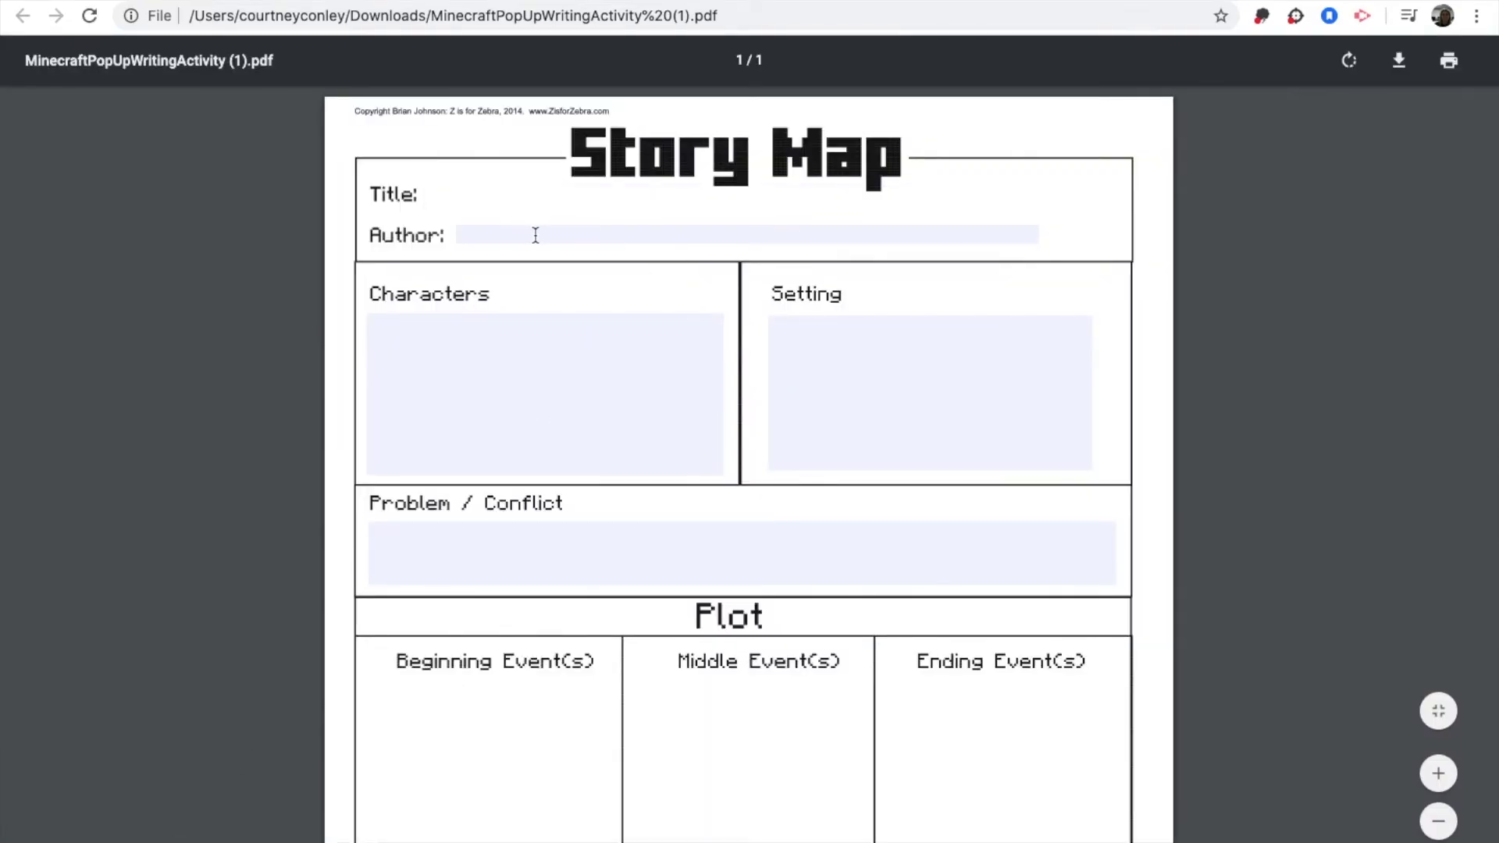
pyautogui.write('Min')
pyautogui.press('BackSpace')
pyautogui.write('ft')
pyautogui.click(532, 236)
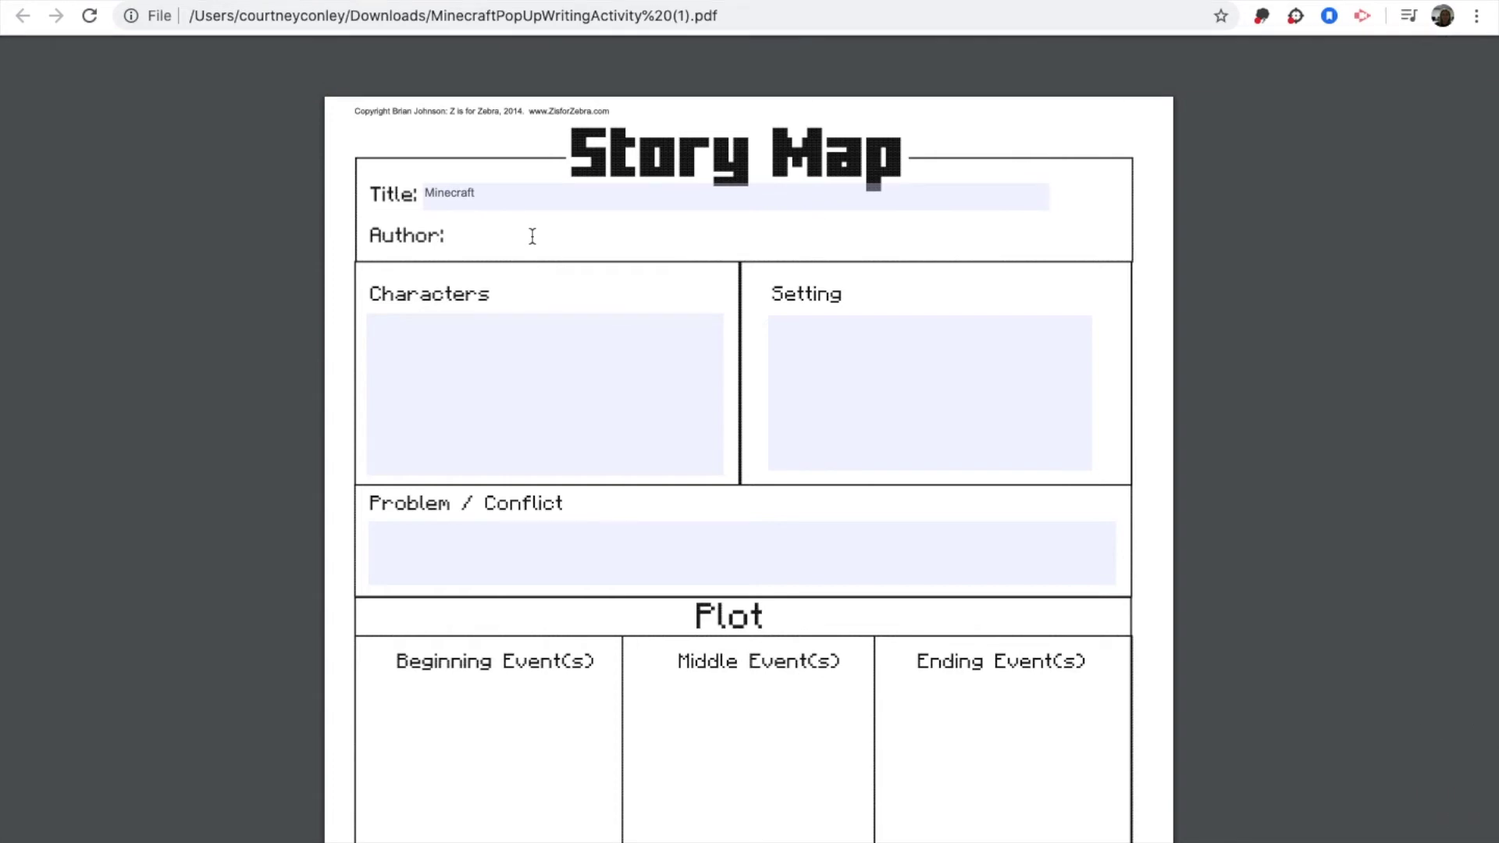
pyautogui.write('Jeff K')
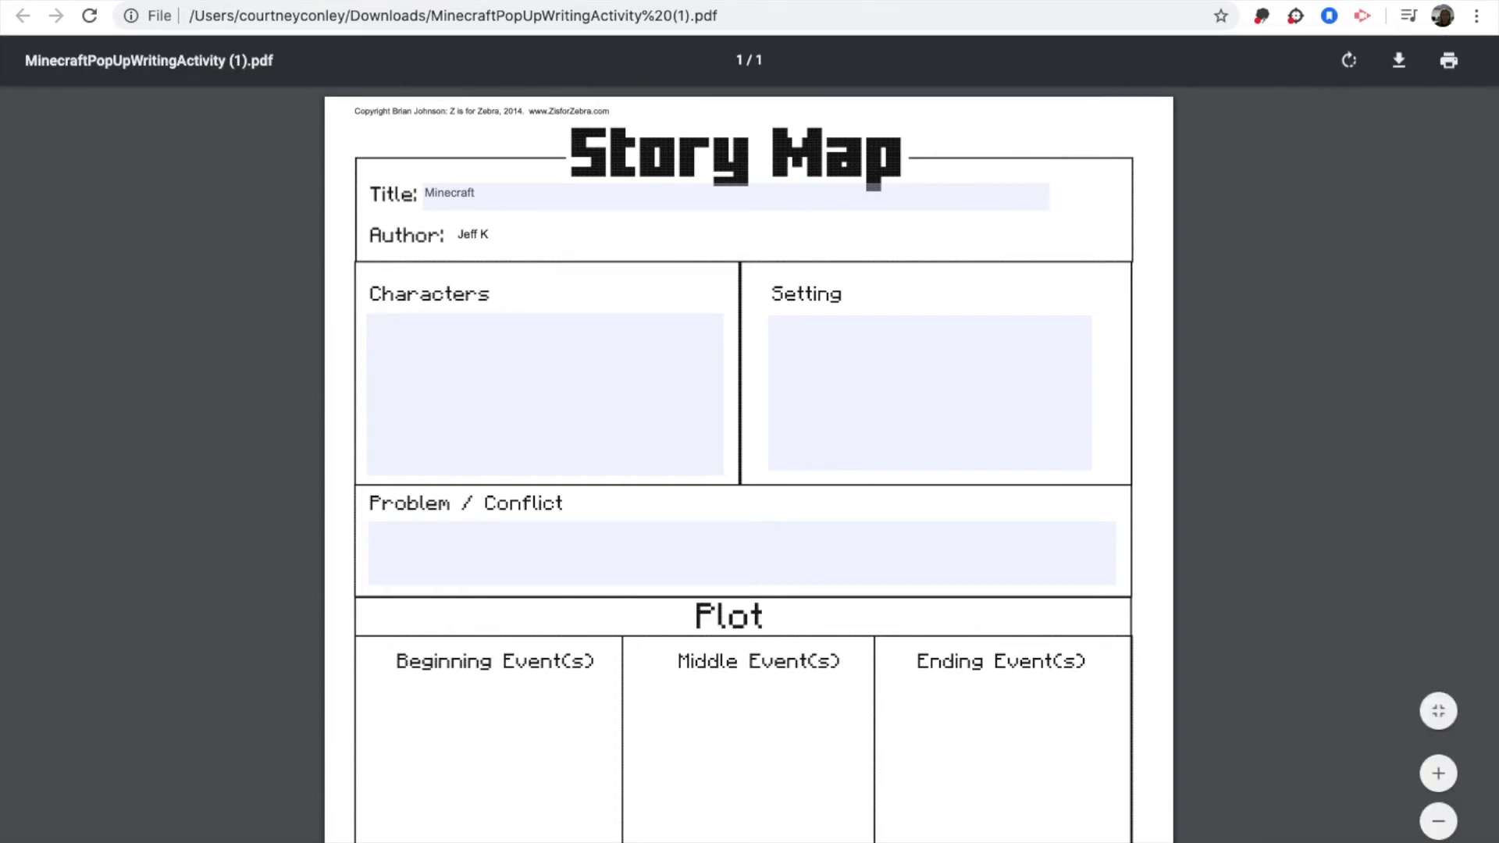
pyautogui.write('inney')
# Check that the Characters and Setting fields accept input.
pyautogui.click(429, 348)
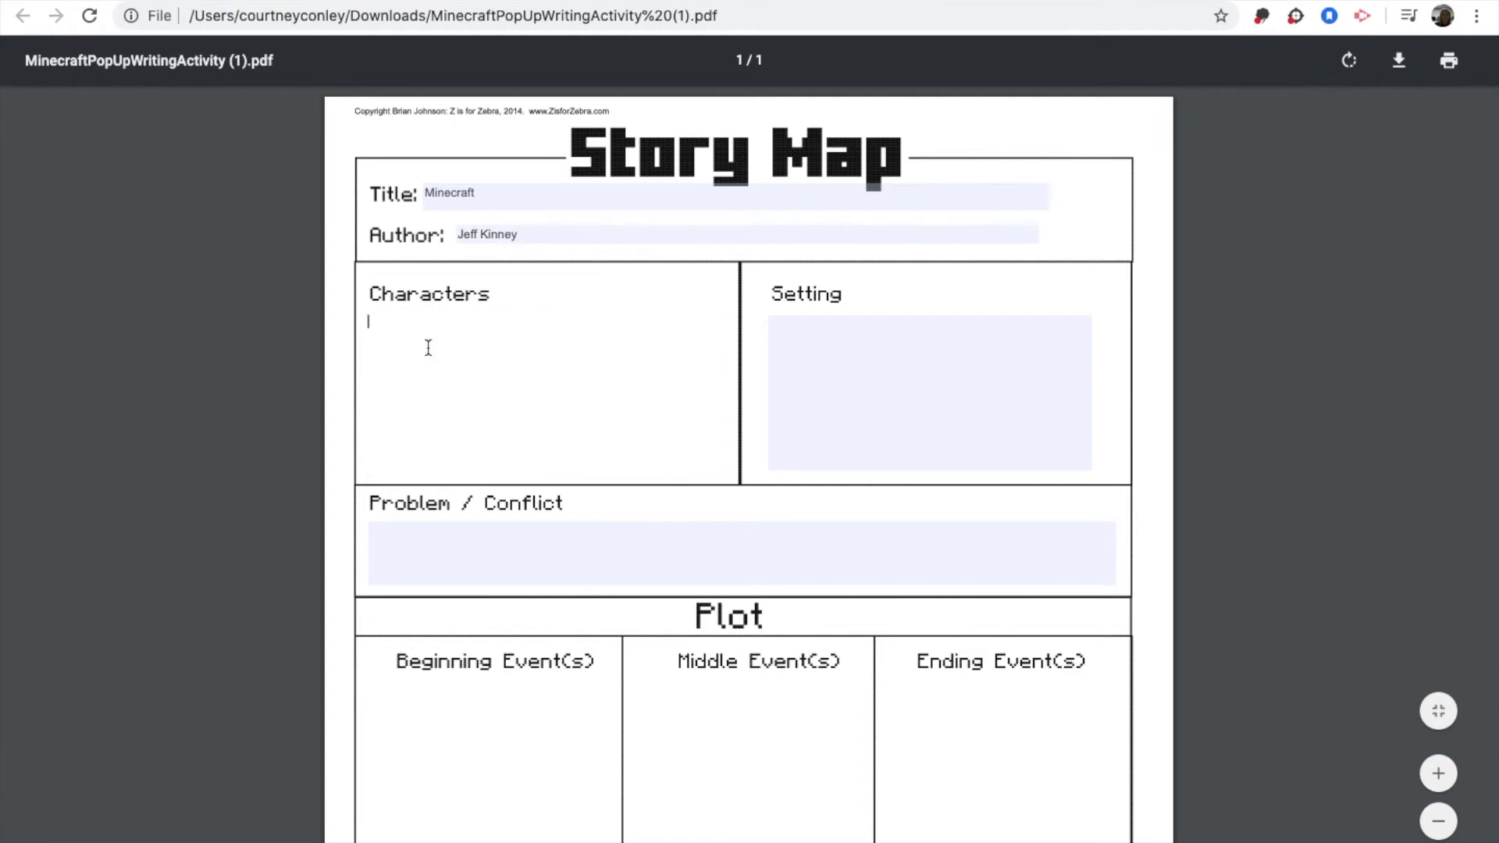
pyautogui.click(968, 403)
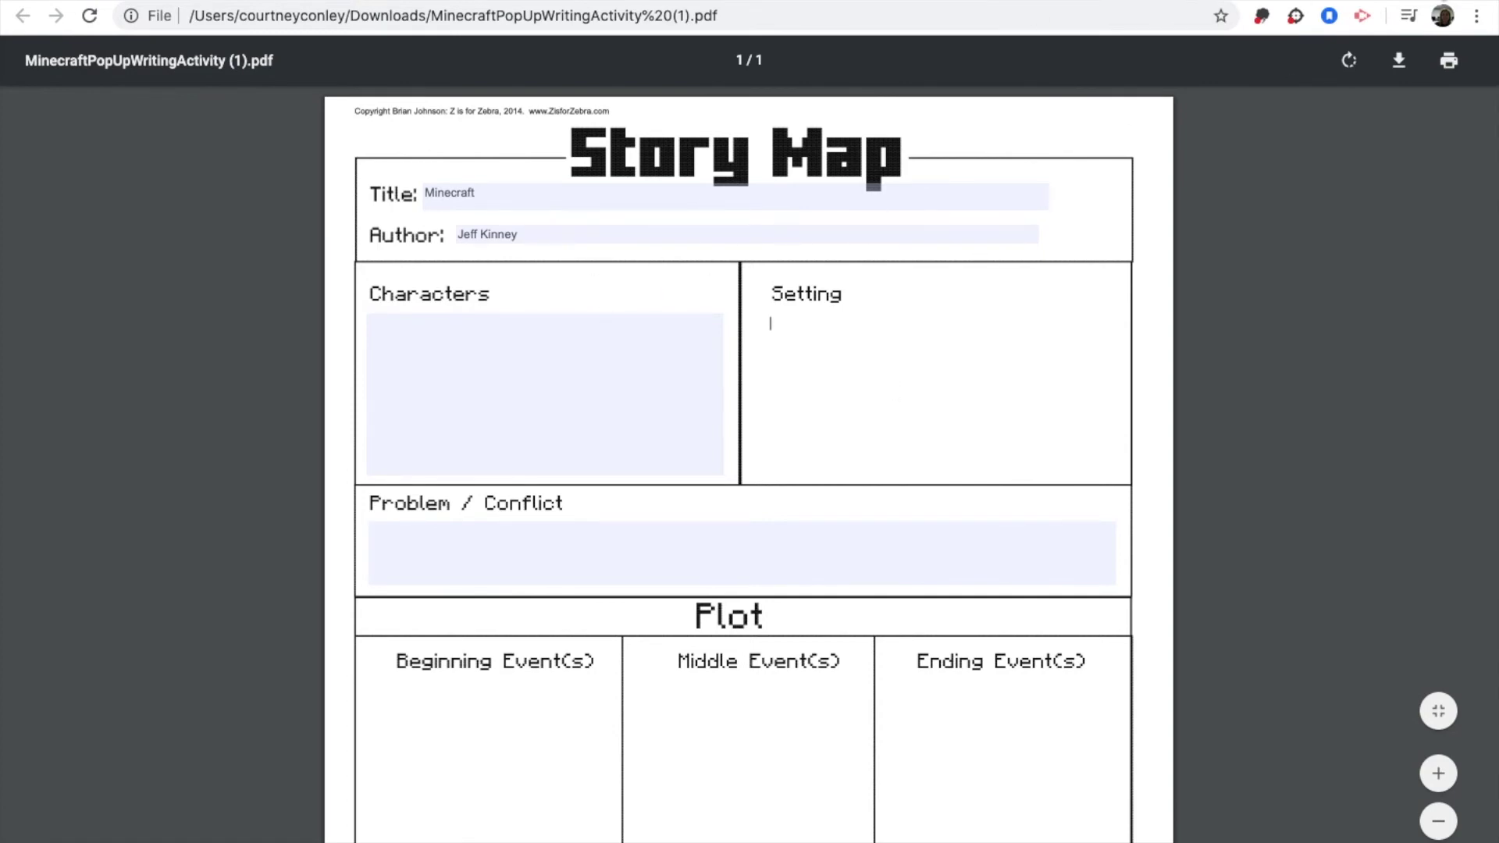
pyautogui.press('super+t')
# Go from the Success Toolkit bookmark to Schoology and open PRACTICE COURSE: Section 1.
pyautogui.click(298, 50)
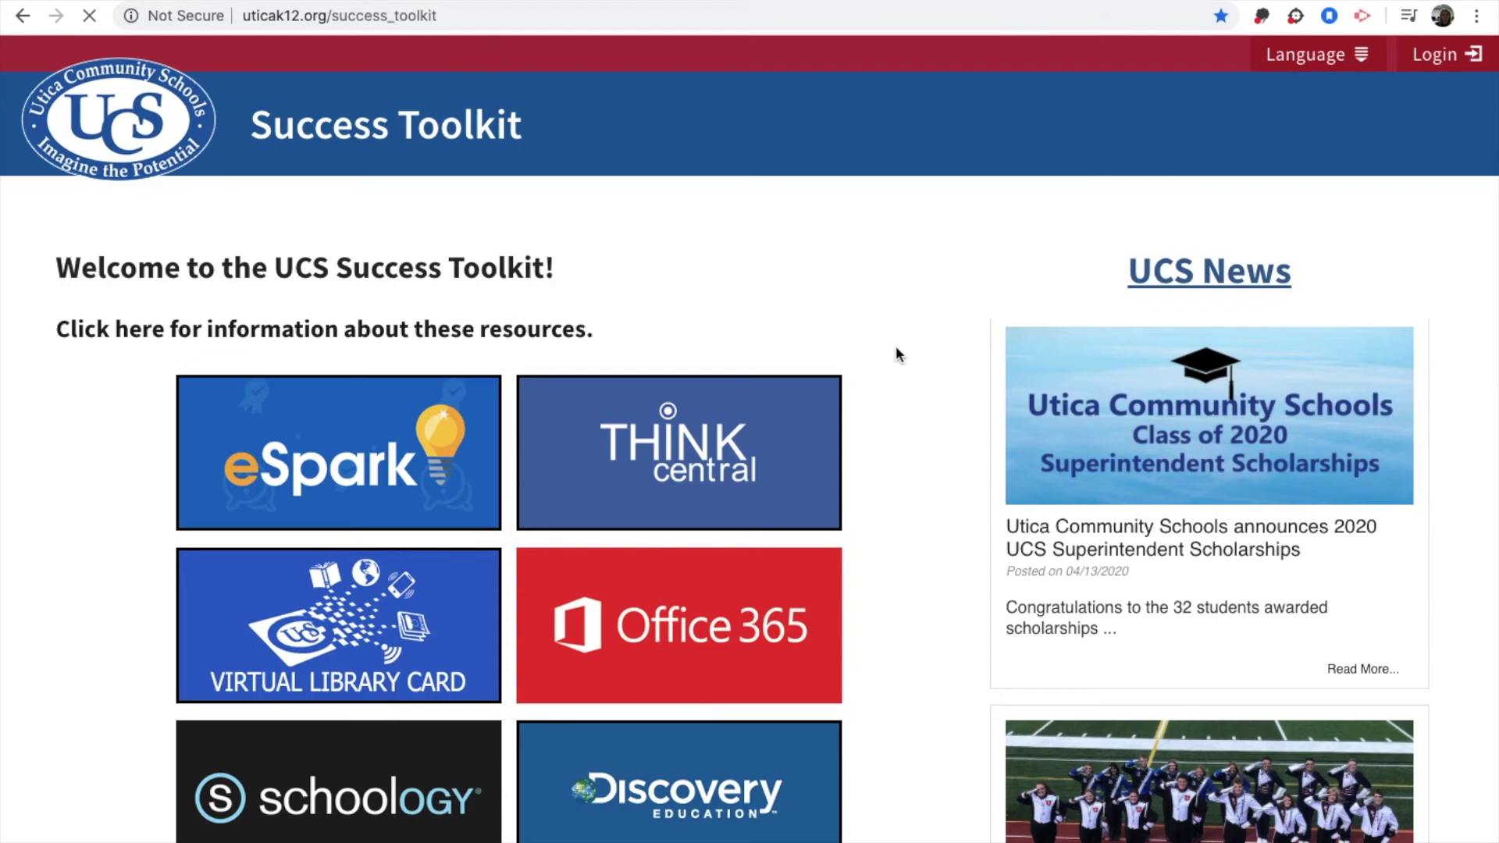
pyautogui.click(340, 818)
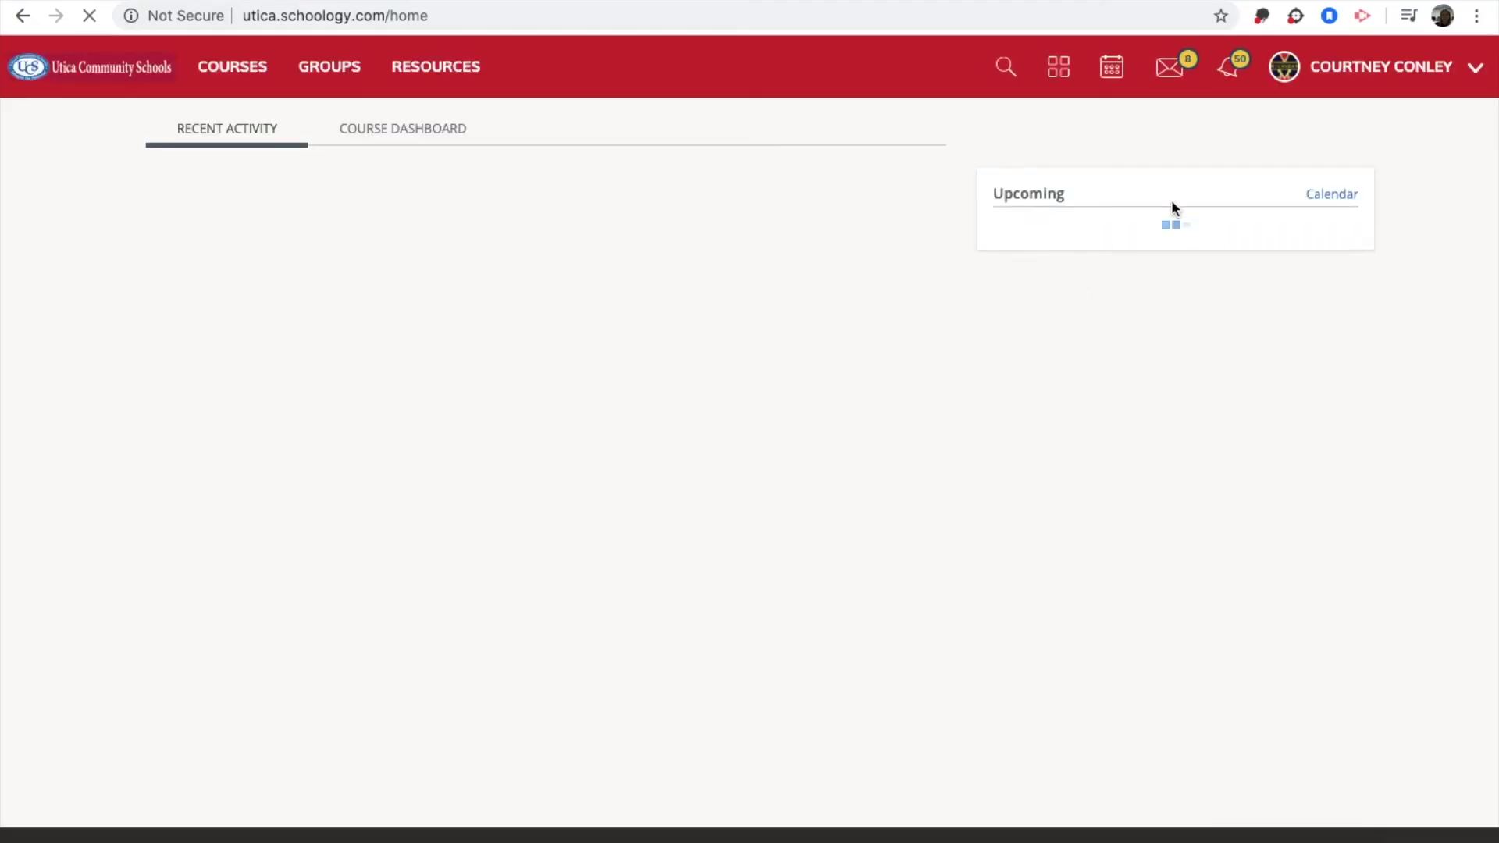
pyautogui.click(249, 70)
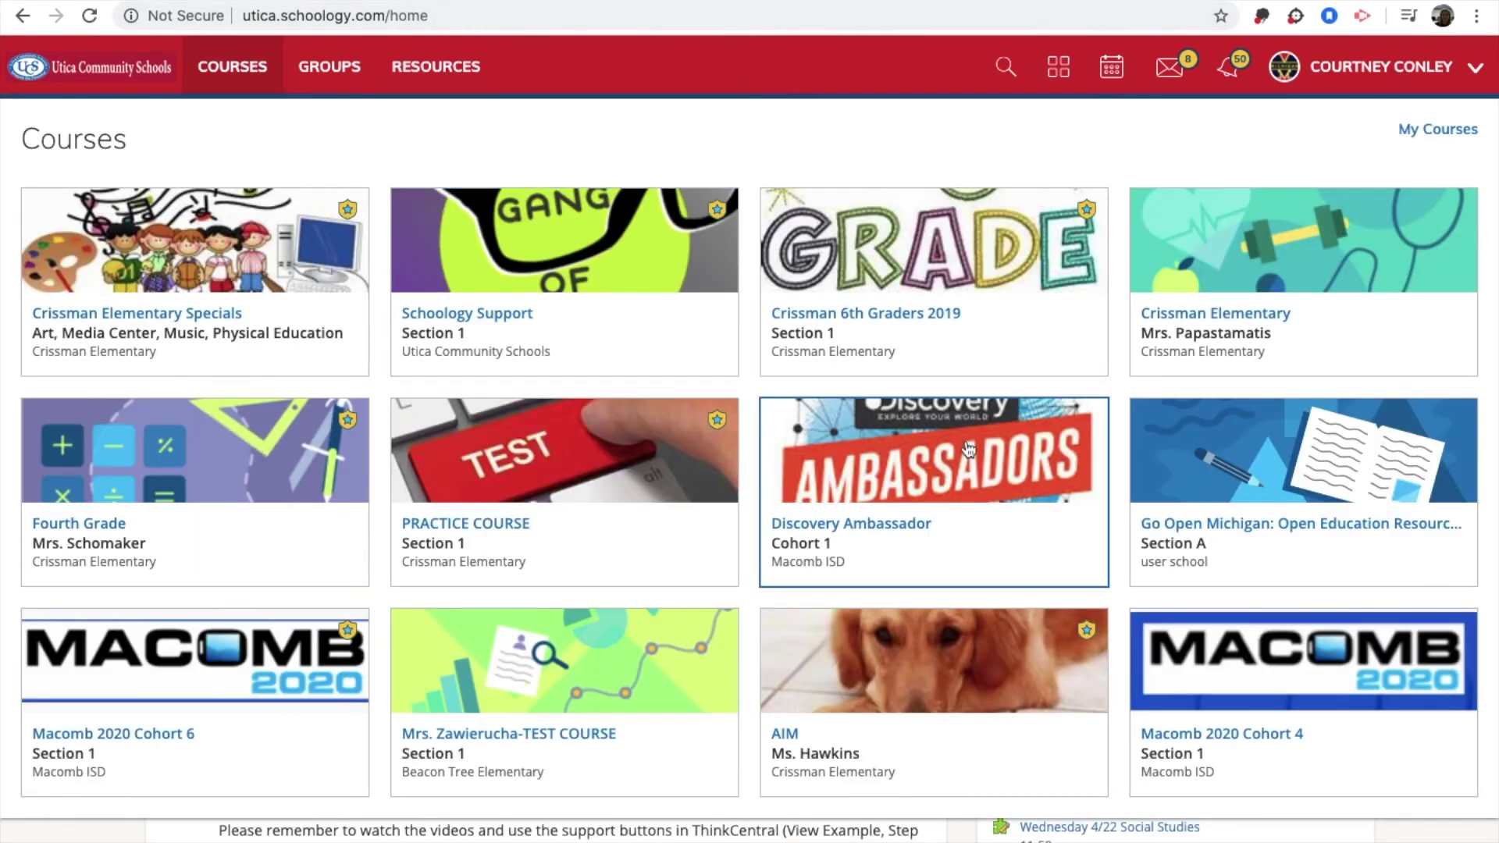
pyautogui.click(553, 536)
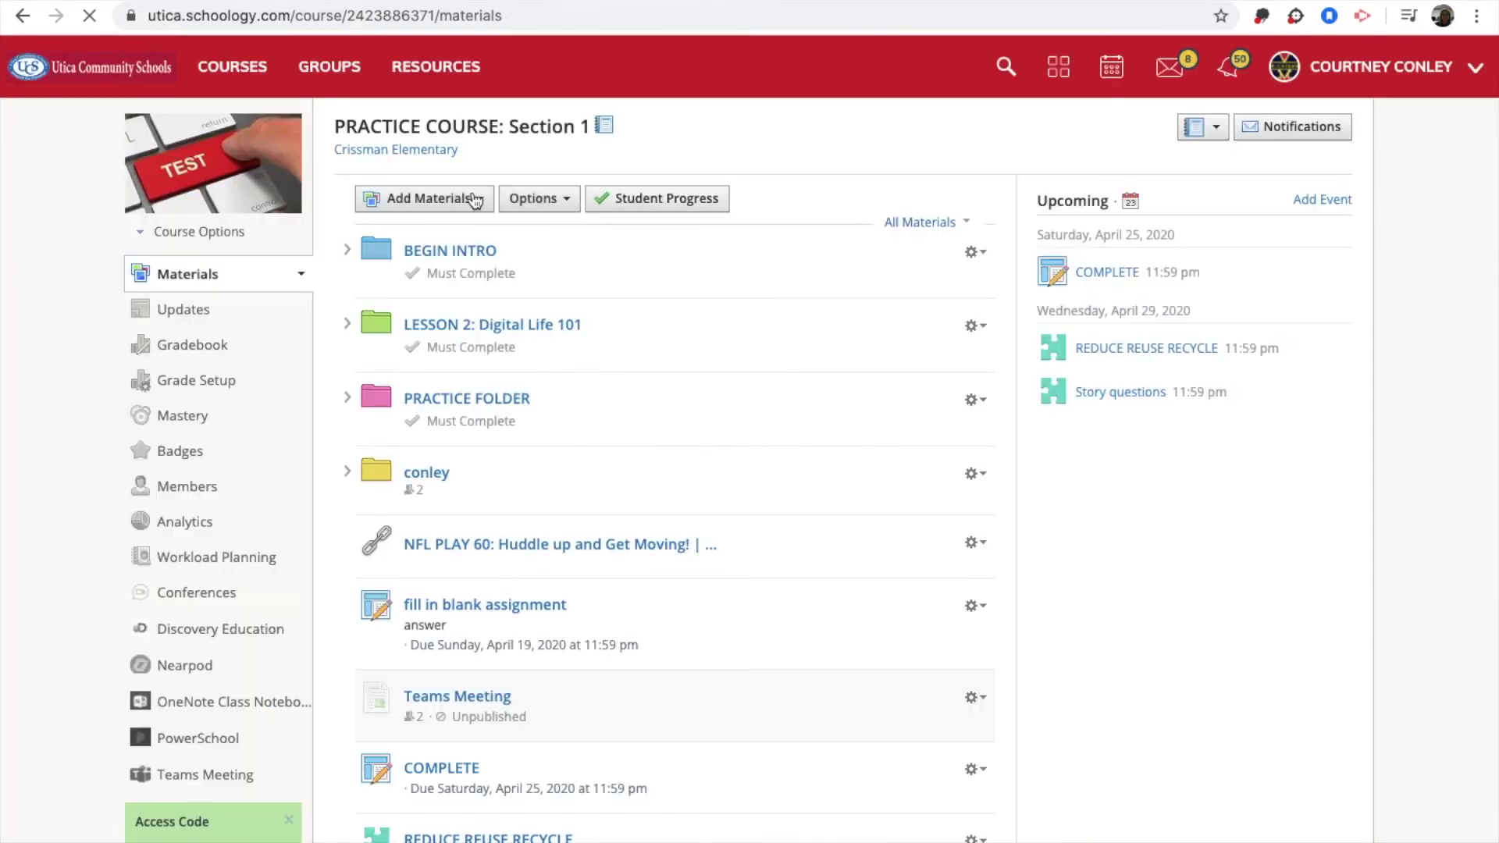
# Add an assignment named MINECRAFT and open the description editor's file picker.
pyautogui.click(474, 200)
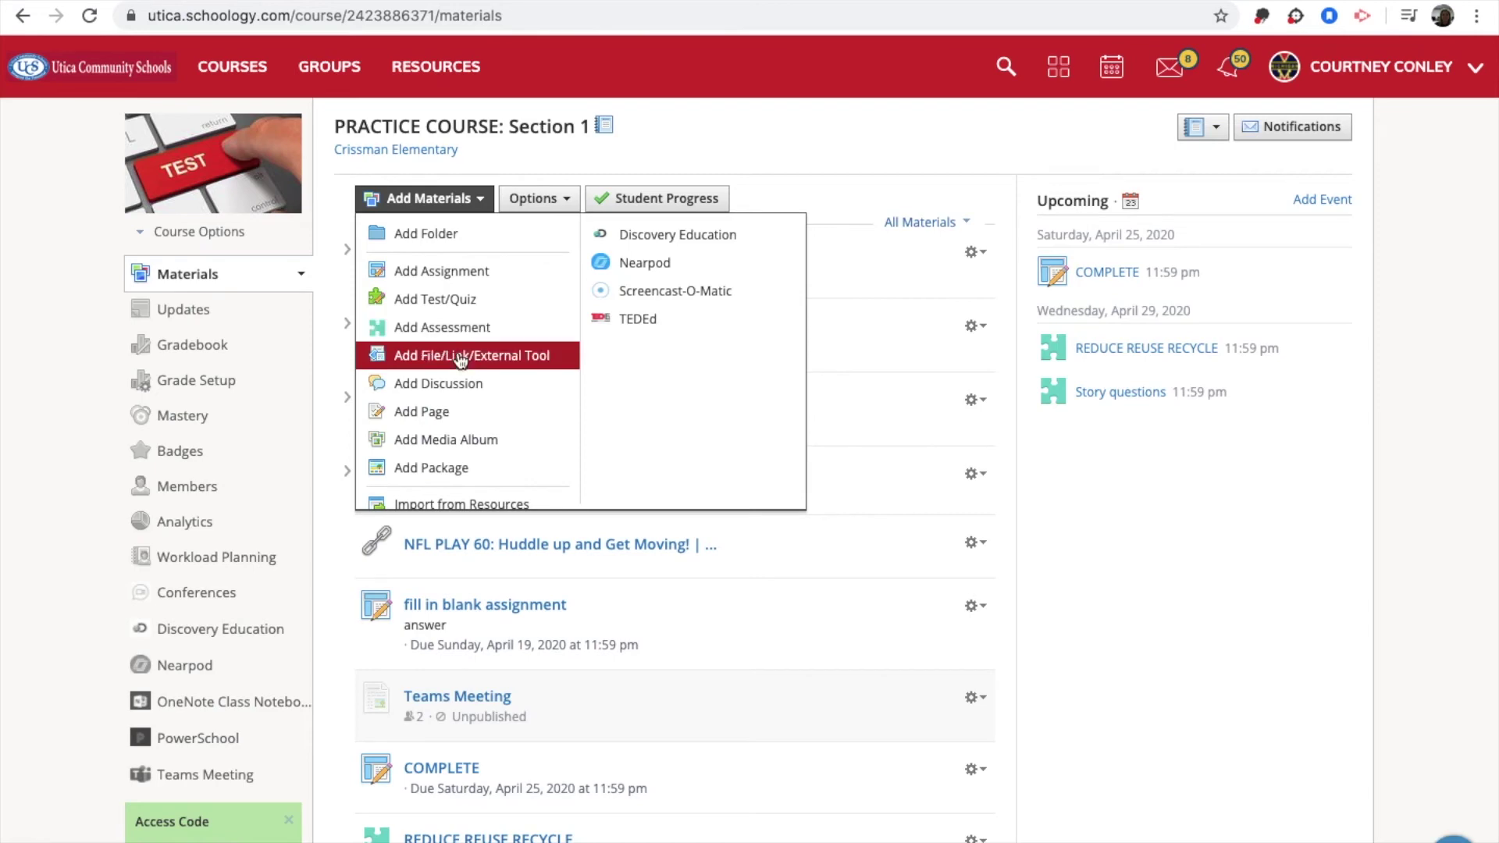
pyautogui.click(468, 273)
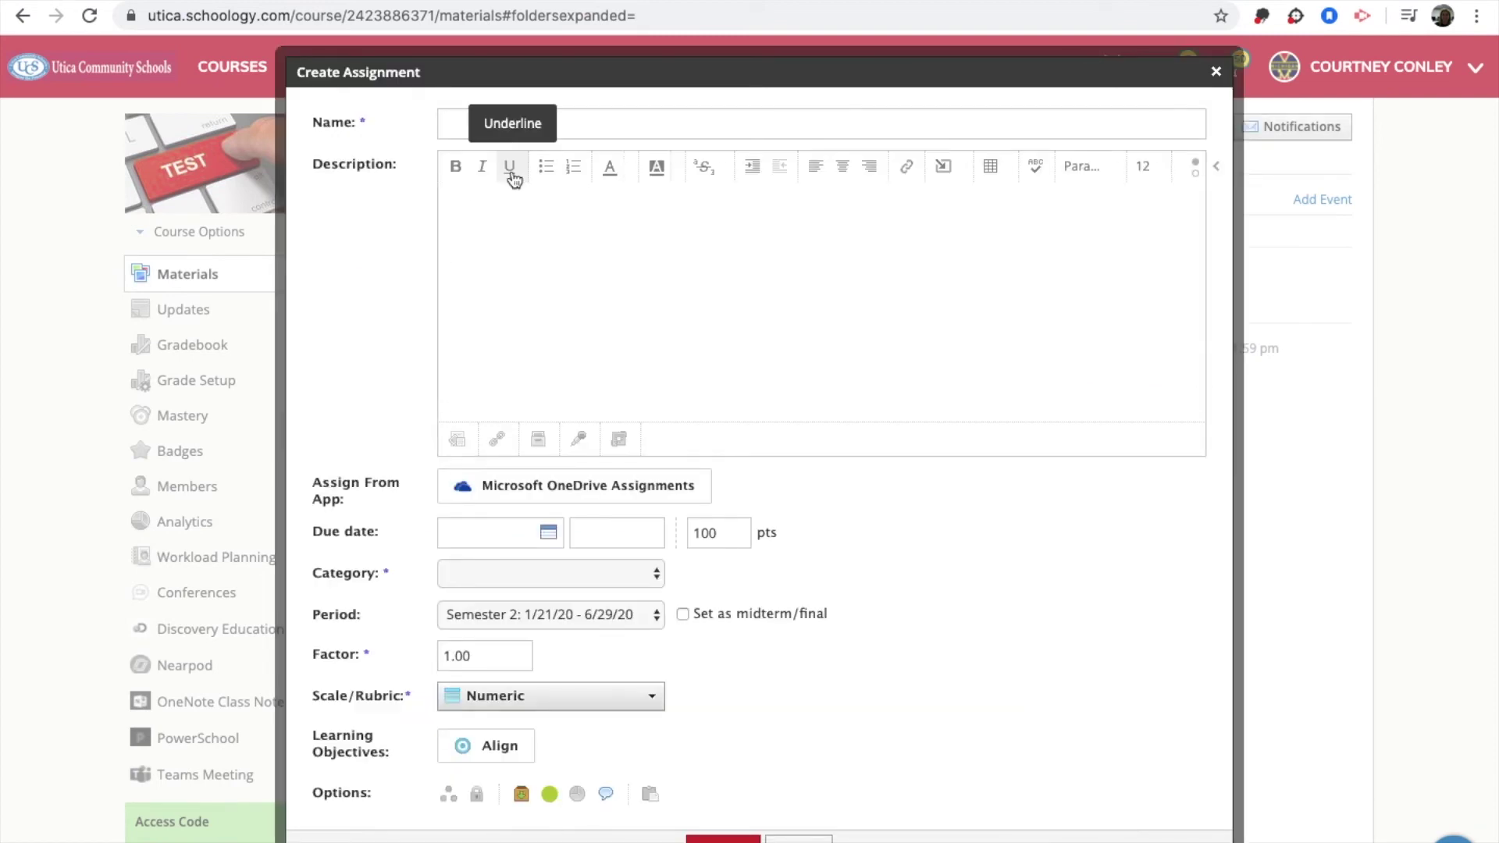
pyautogui.write('MINECRAFT')
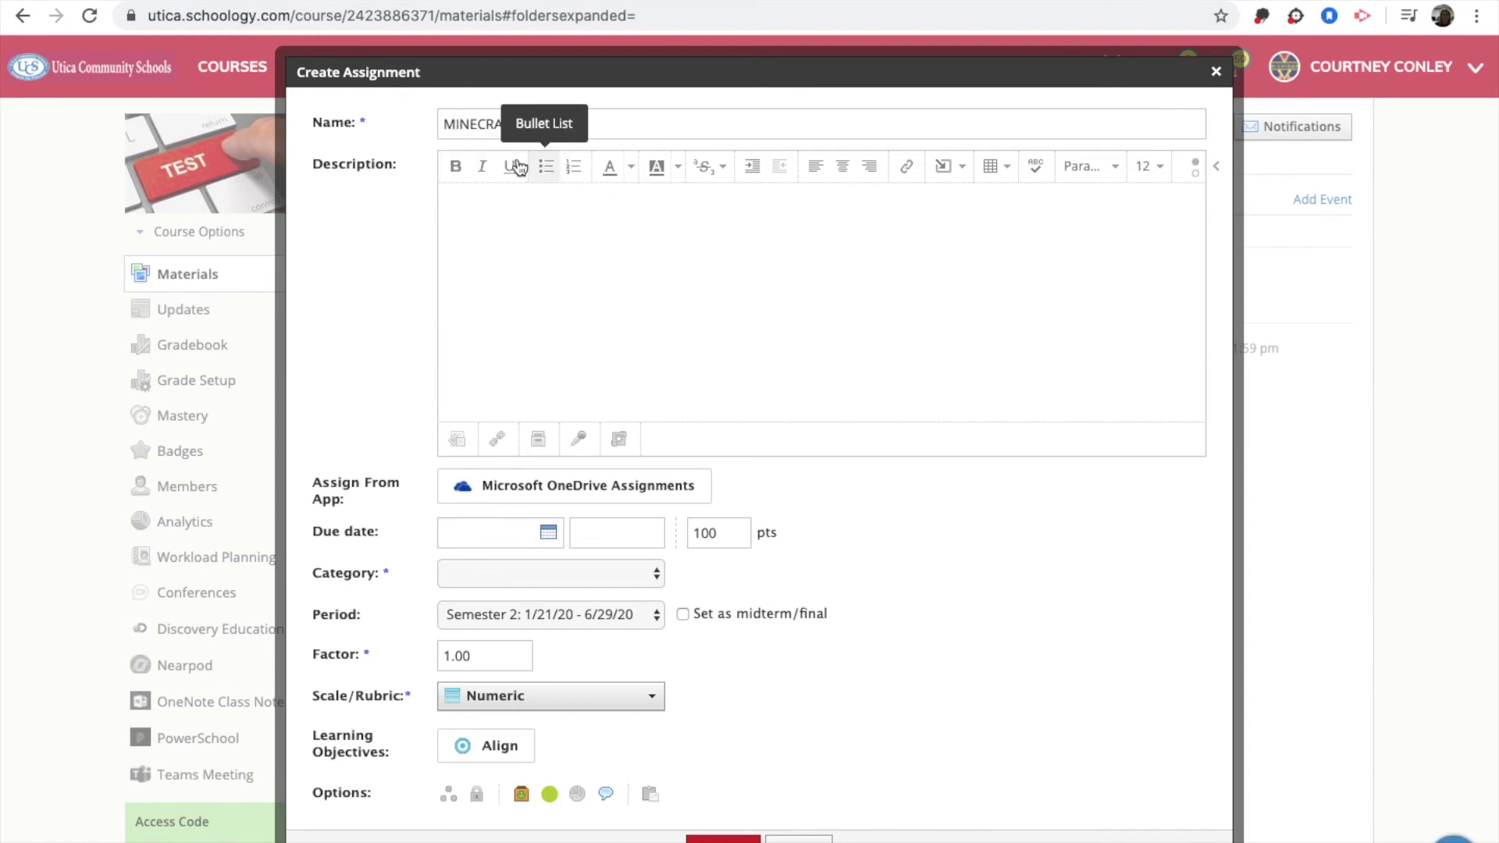
pyautogui.click(484, 241)
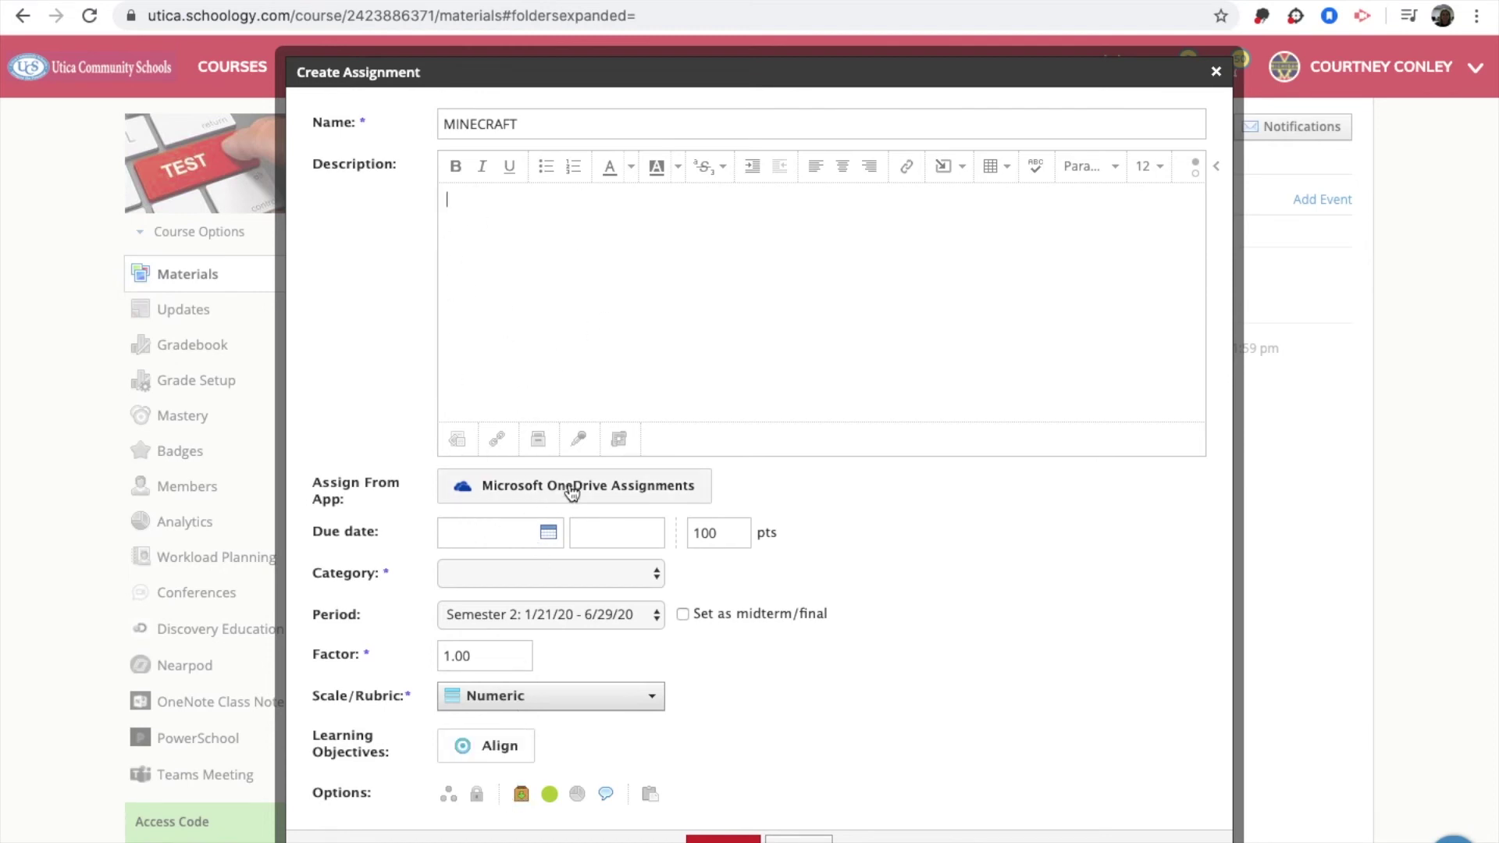
pyautogui.click(459, 441)
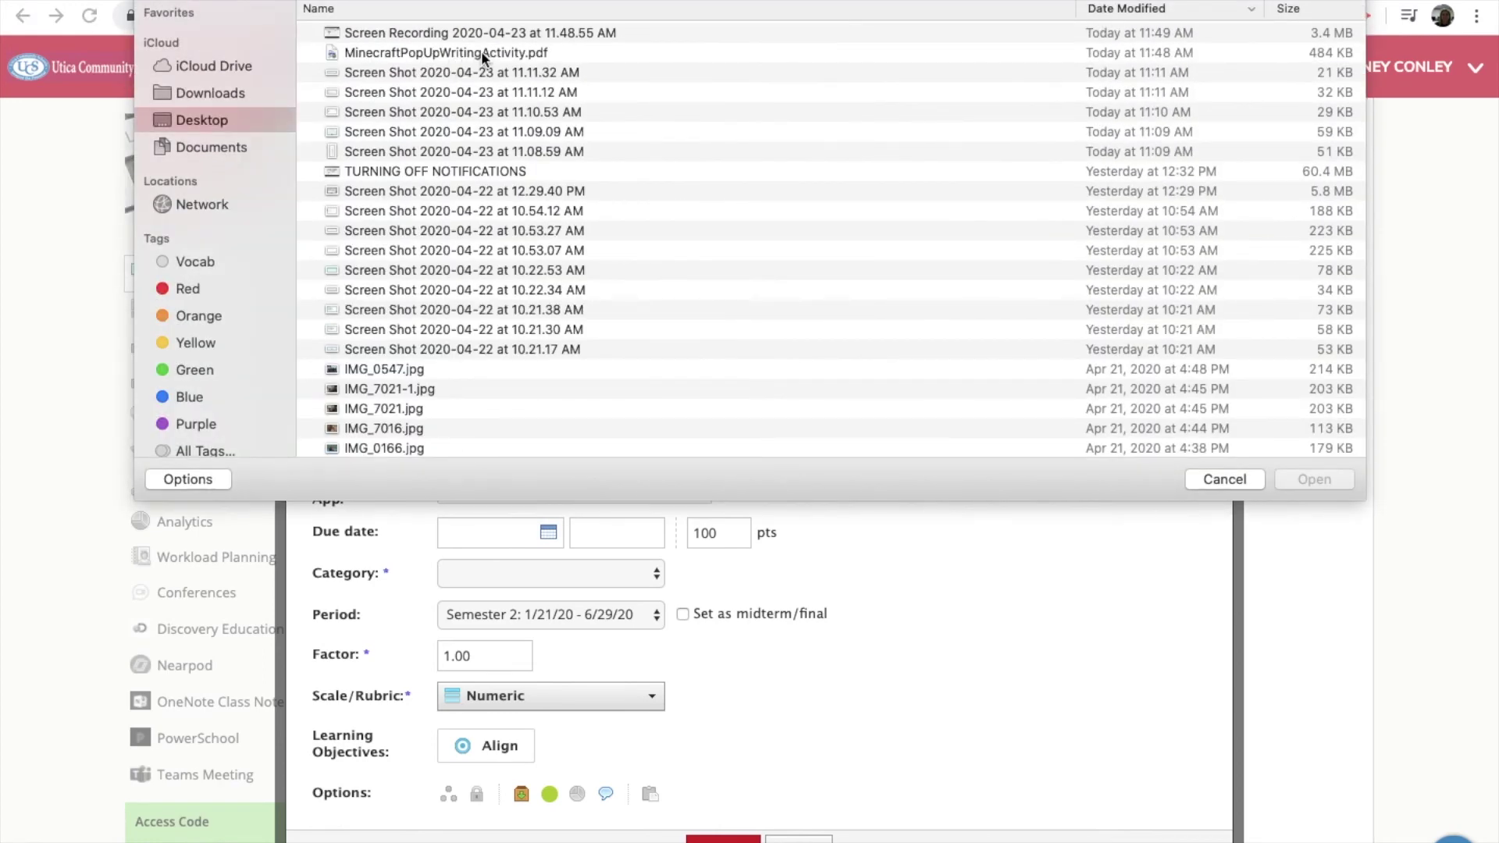
# Browse from Downloads to the Desktop and attach MinecraftPopUpWritingActivity.pdf to the MINECRAFT assignment.
pyautogui.click(247, 89)
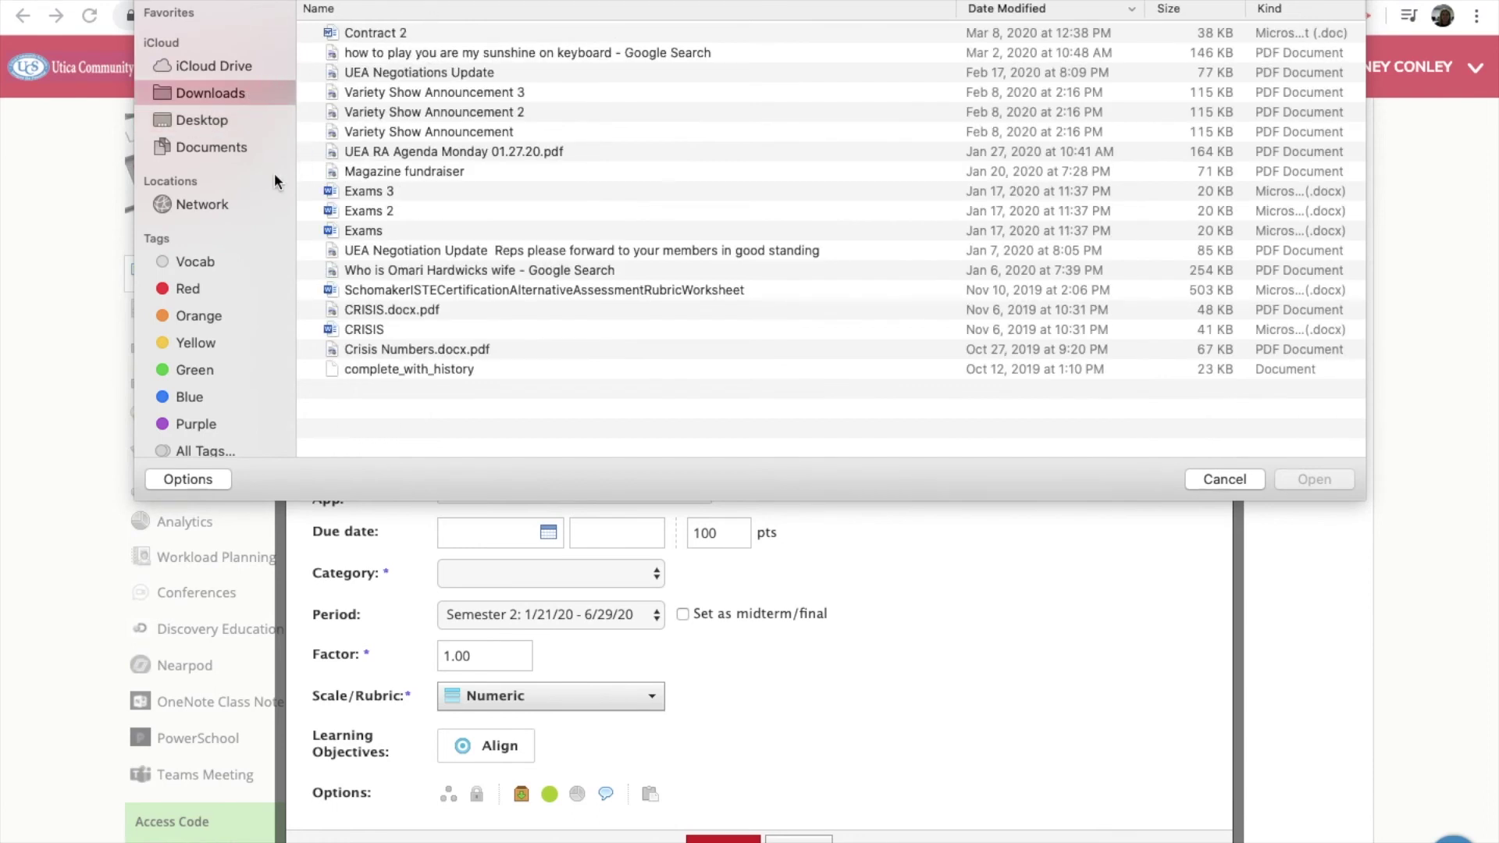
pyautogui.click(222, 119)
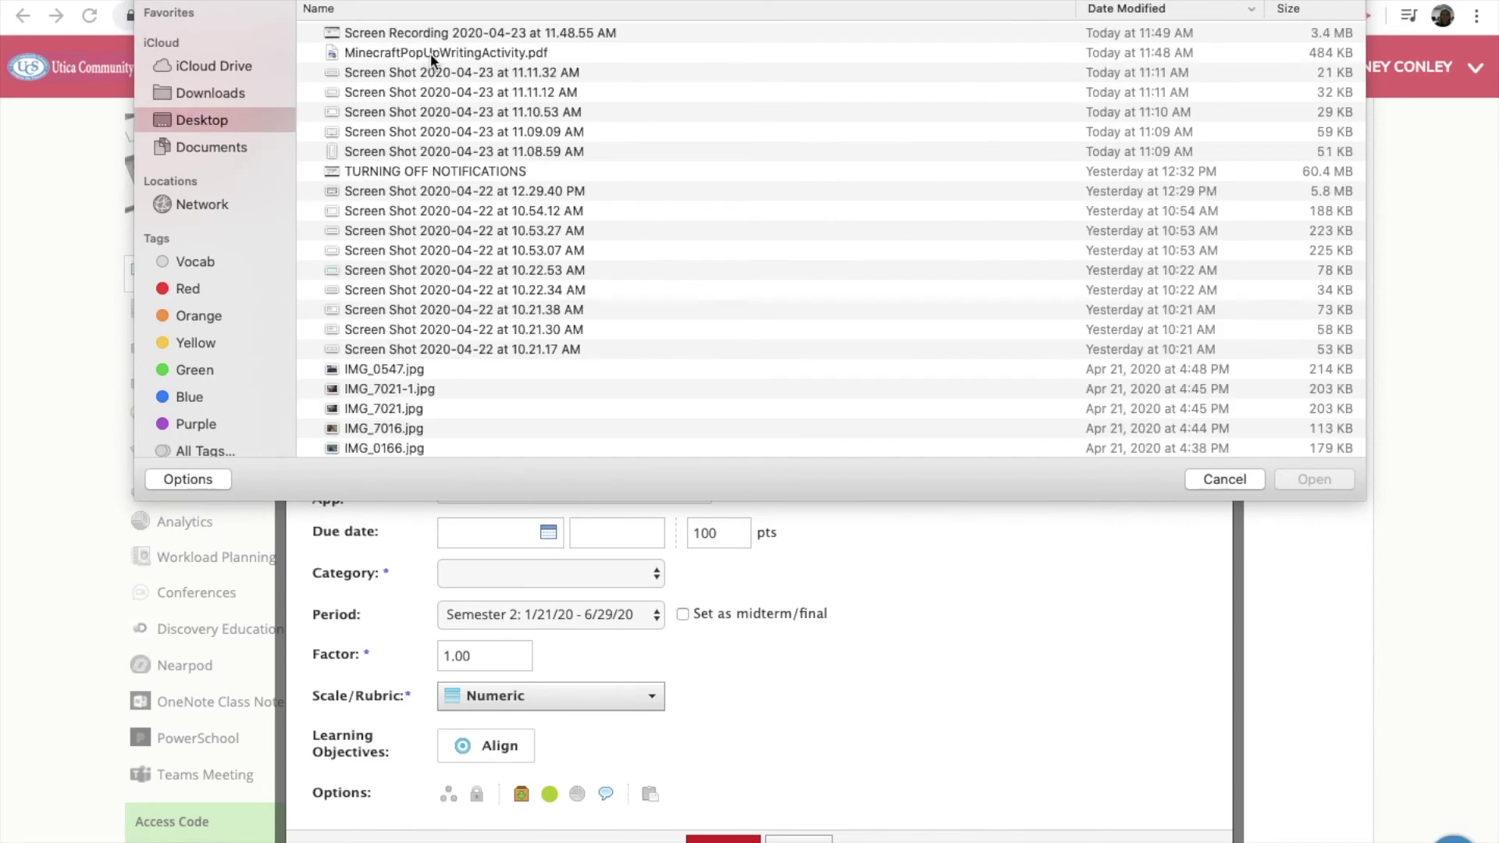
pyautogui.click(429, 54)
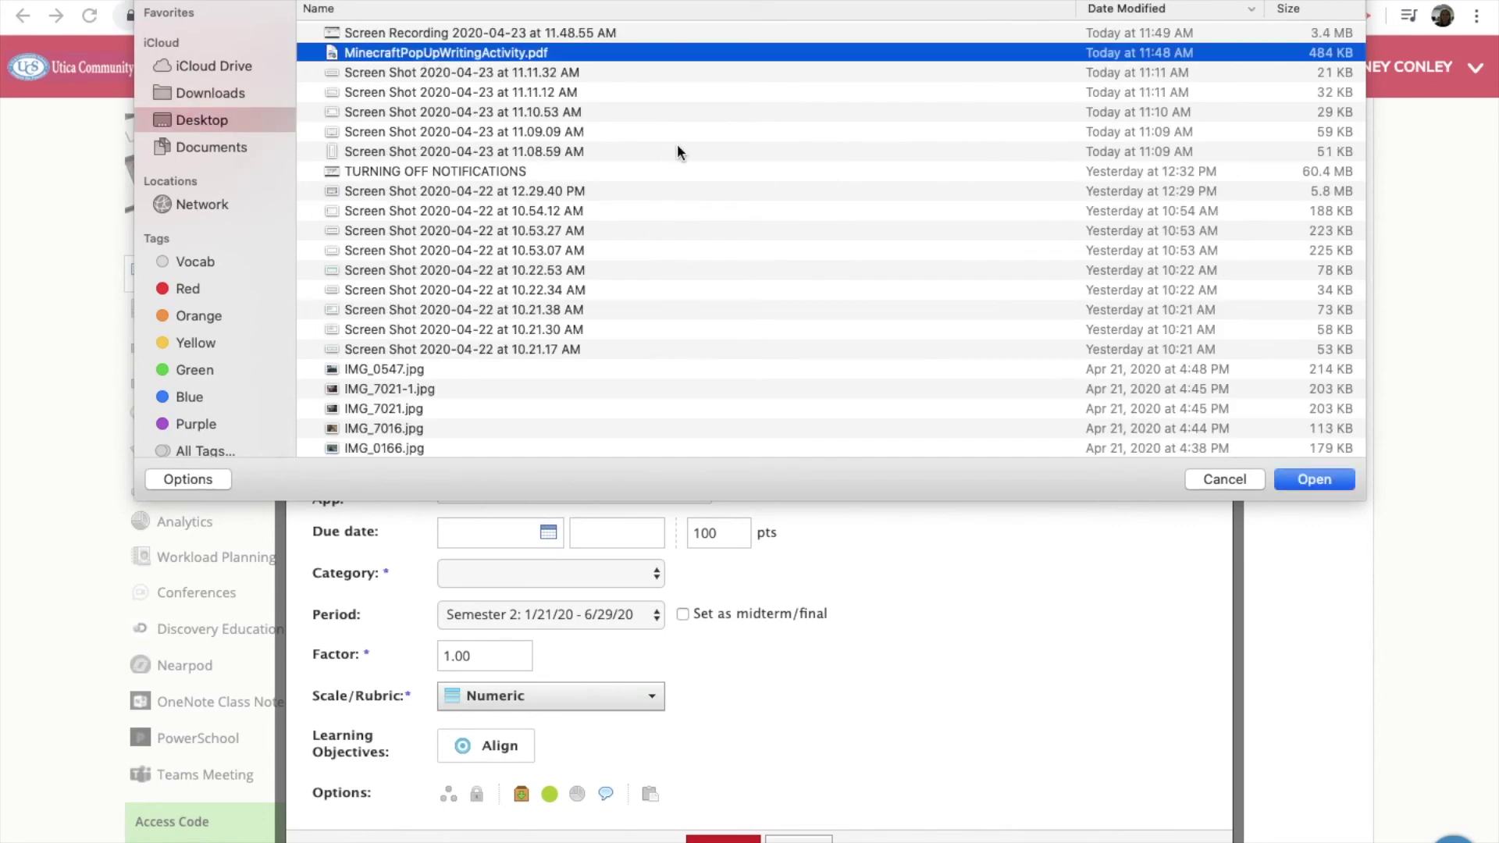
pyautogui.click(1340, 481)
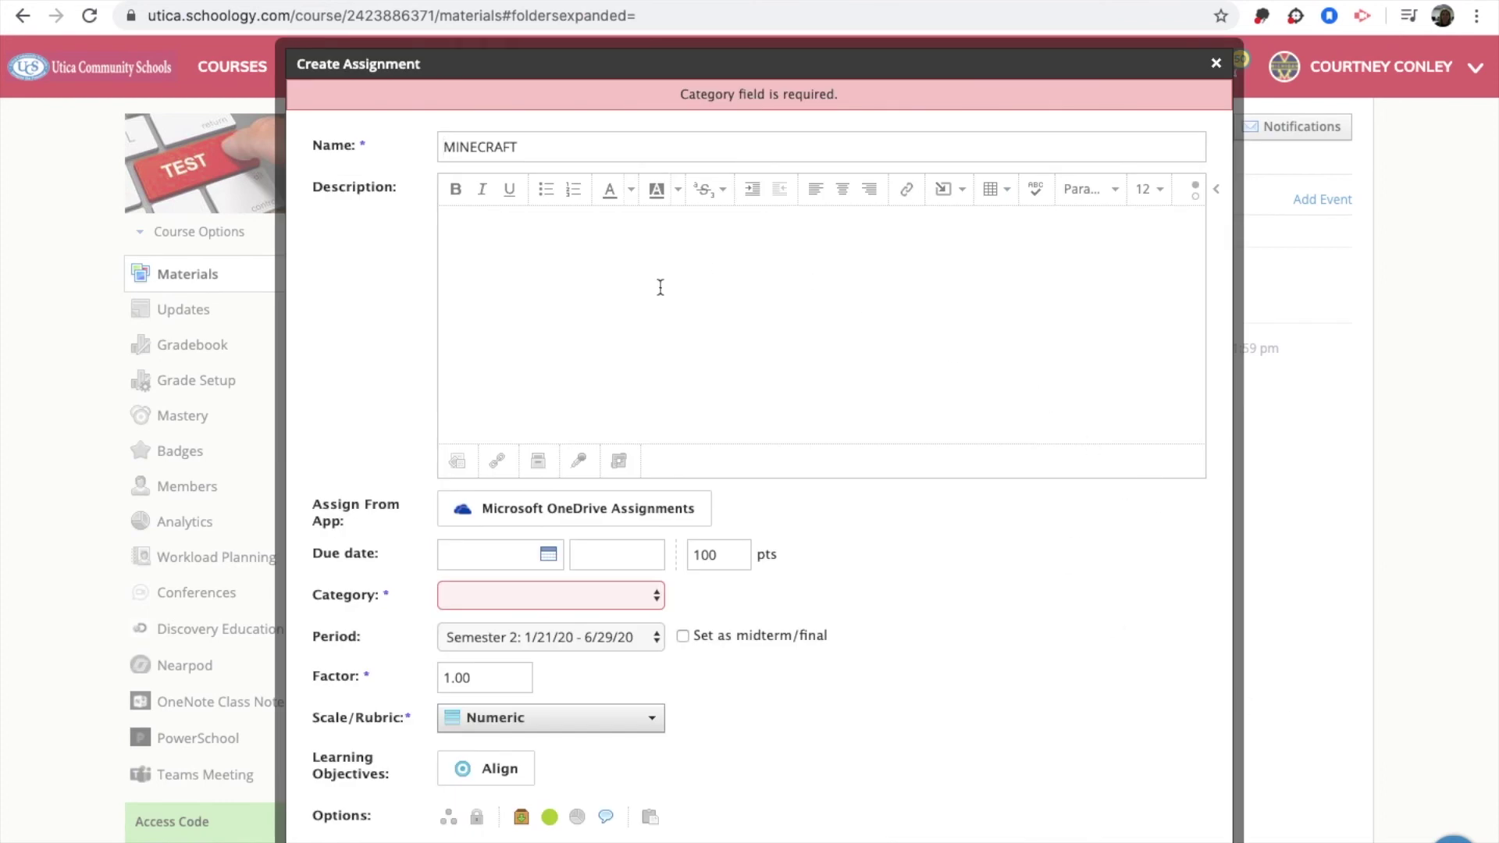
# Set the MINECRAFT assignment's category to (Ungraded), create it, and scroll through the course materials.
pyautogui.click(540, 596)
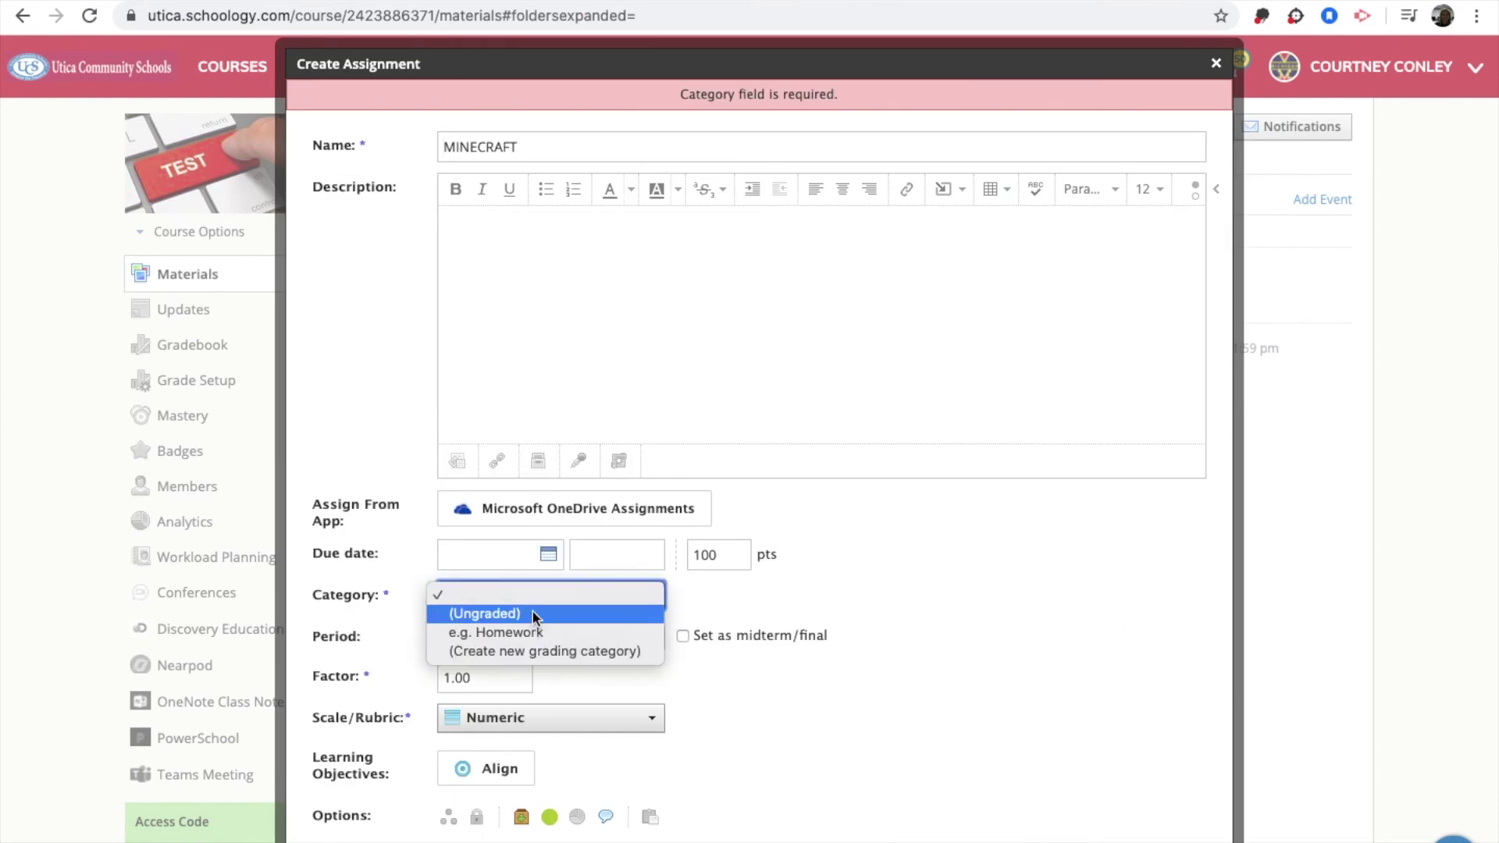
pyautogui.click(536, 615)
pyautogui.press('Return')
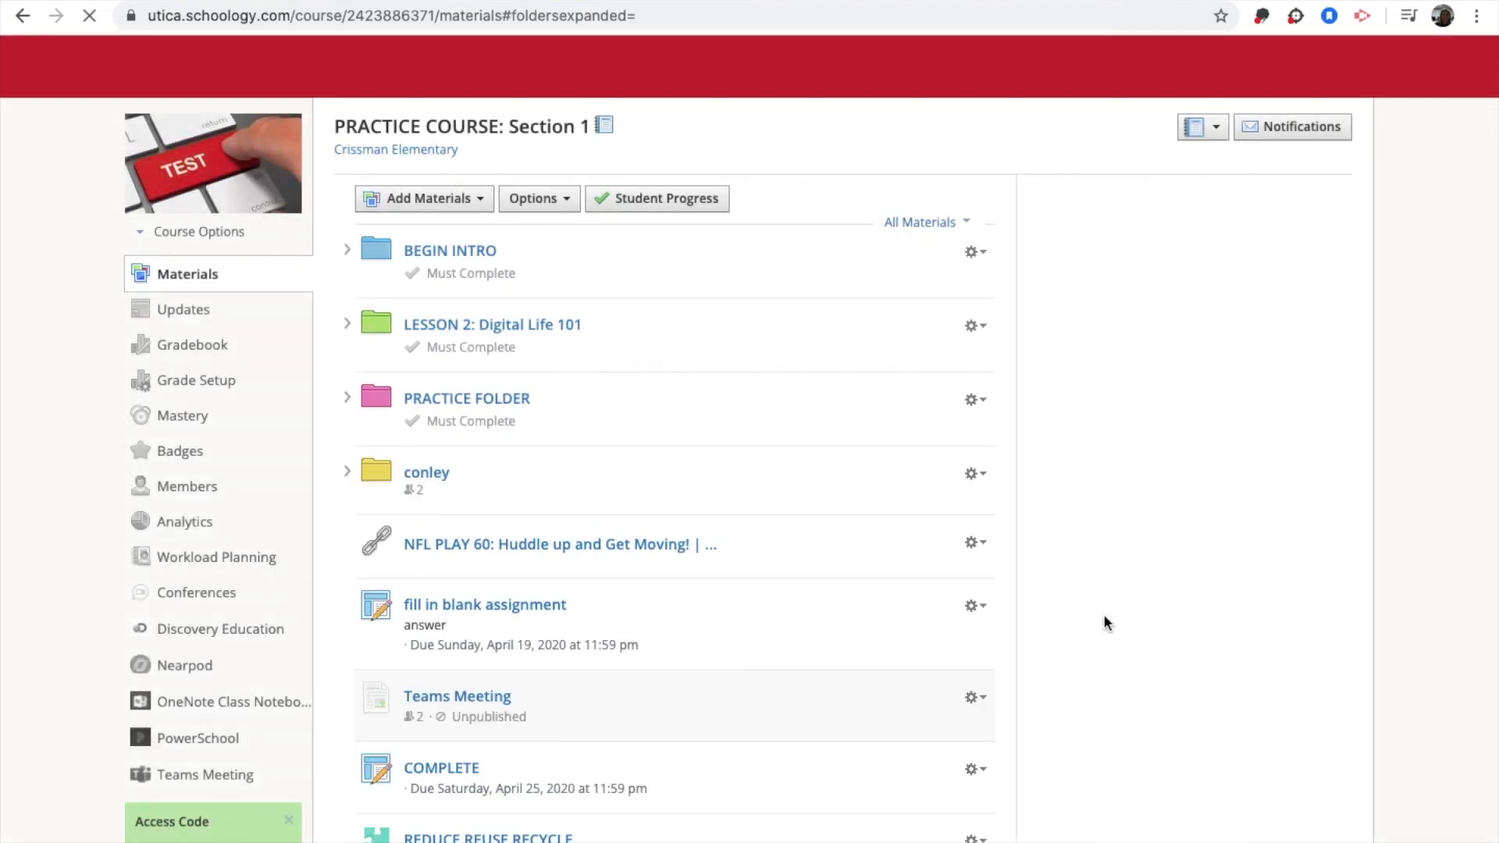
pyautogui.scroll(-1, 1106, 623)
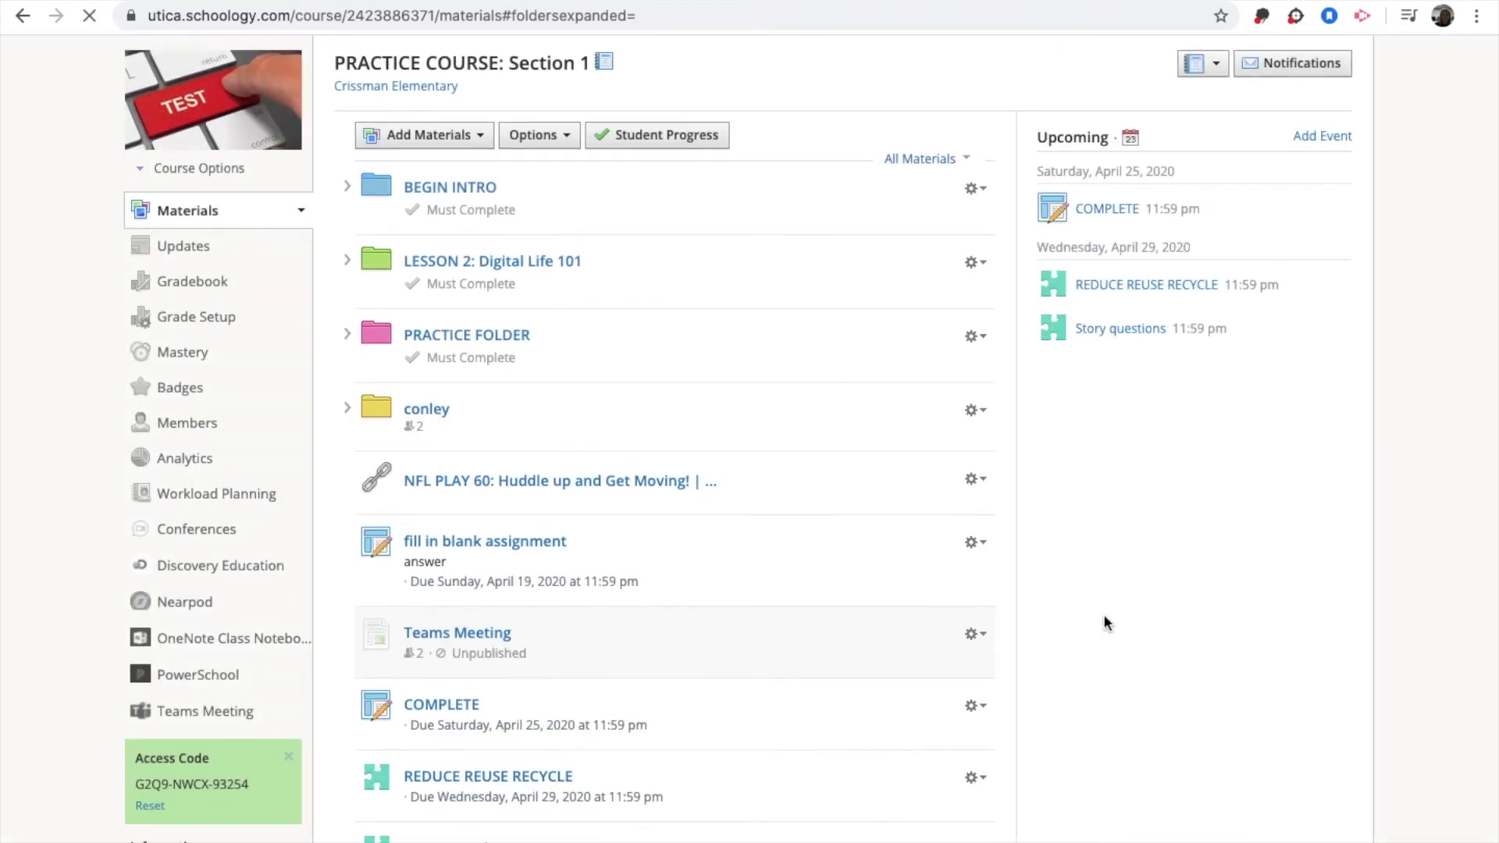
pyautogui.scroll(-1, 1323, 537)
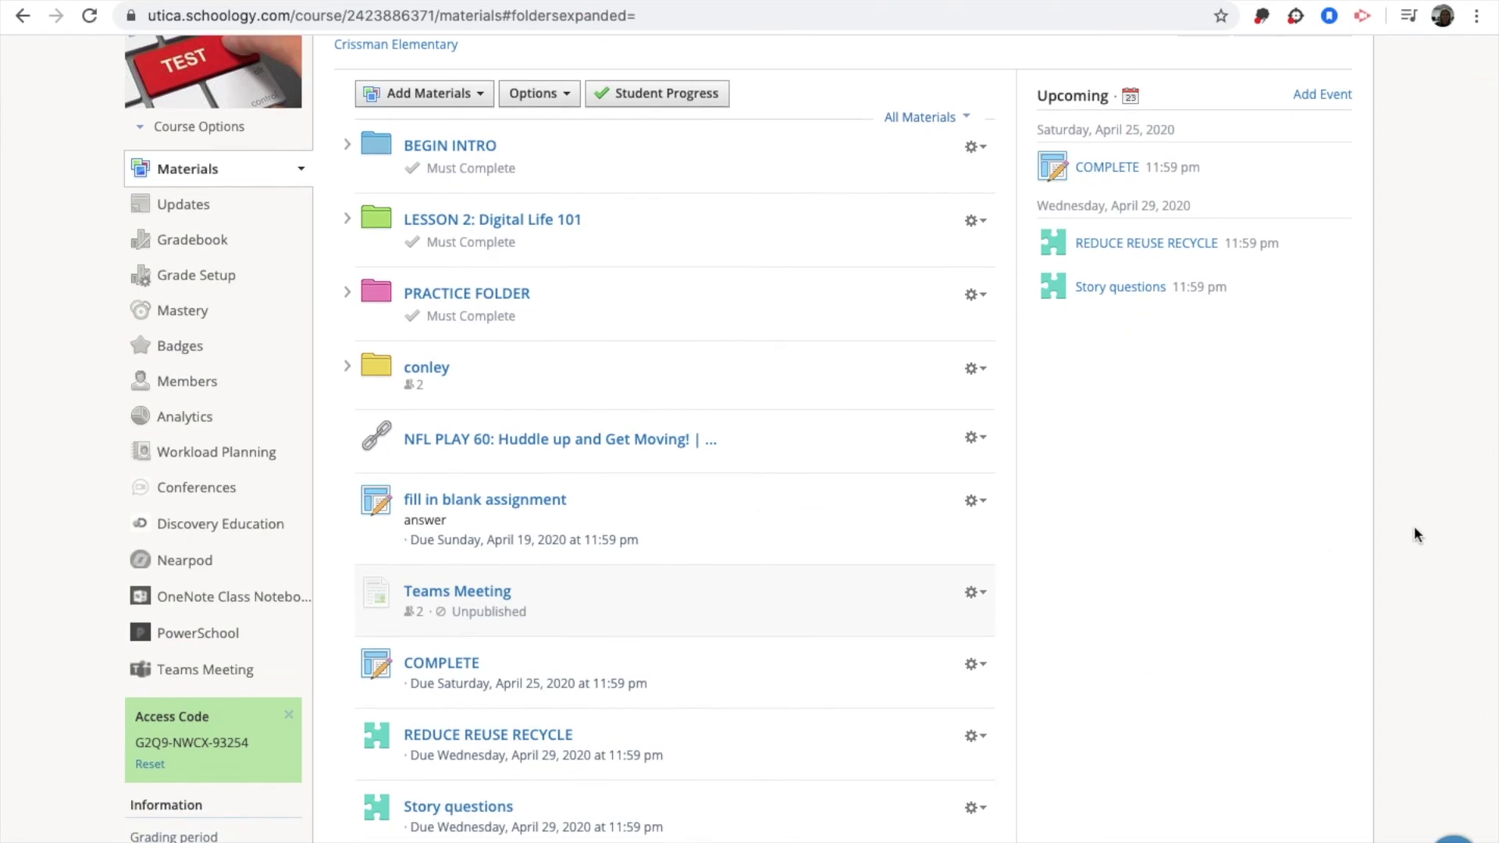
pyautogui.scroll(-3, 1398, 532)
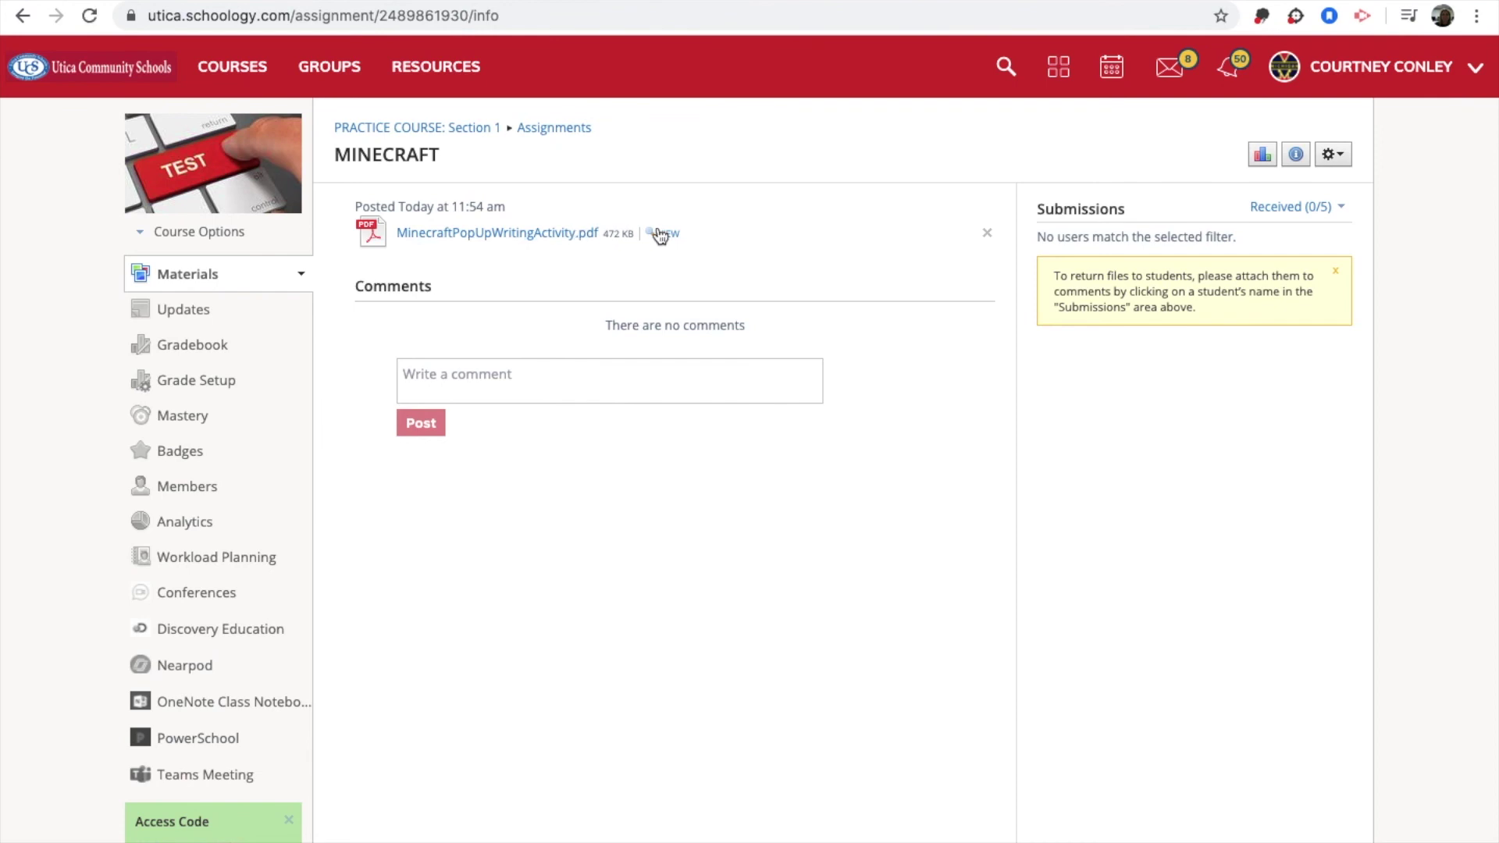
# Download the attached MinecraftPopUpWritingActivity.pdf, view it in Chrome's PDF viewer, and start saving a copy.
pyautogui.click(542, 234)
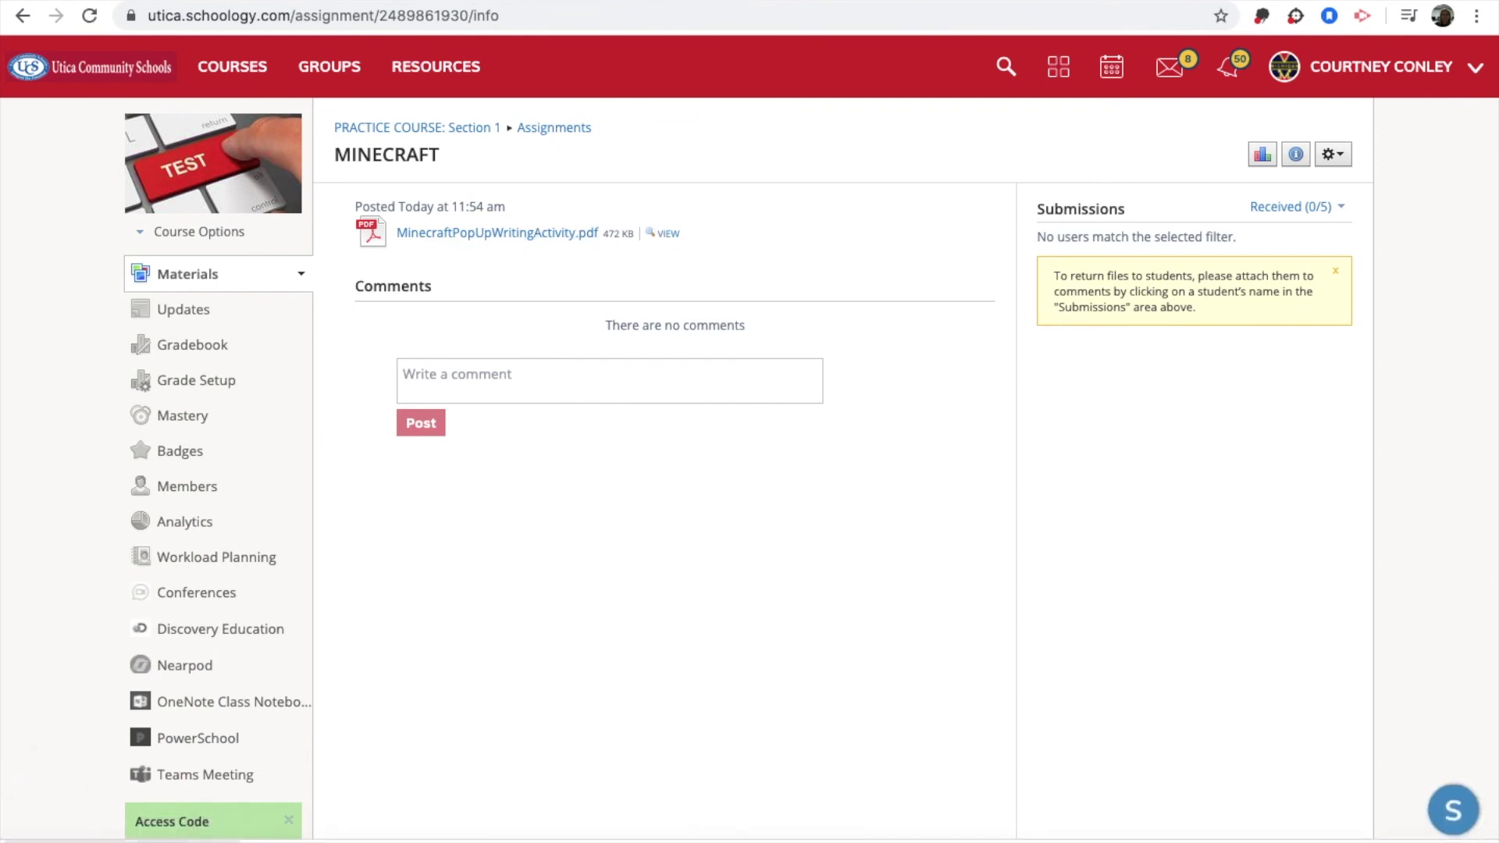
pyautogui.click(195, 834)
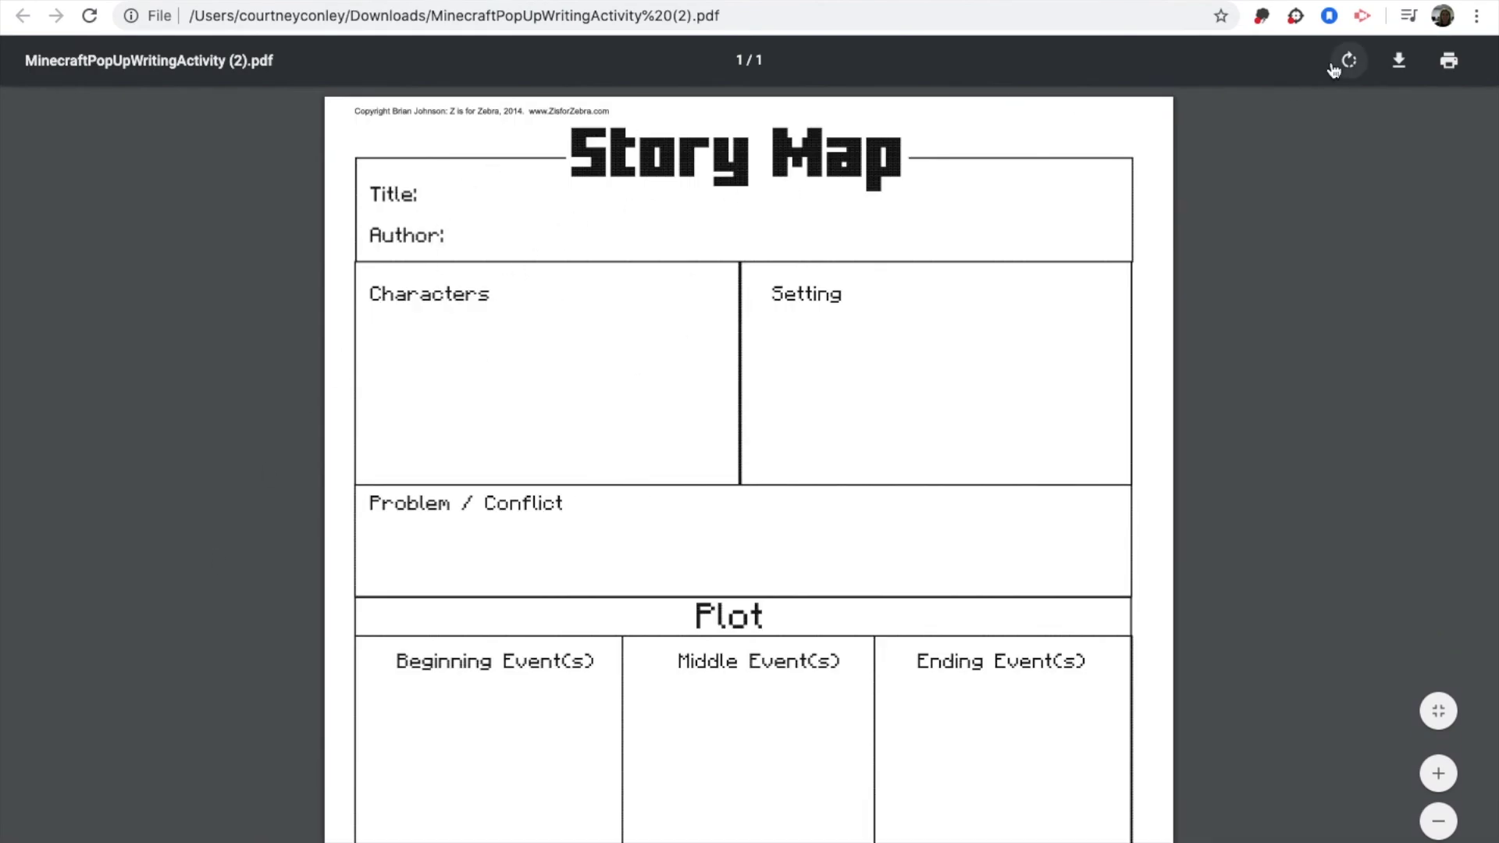
pyautogui.click(1400, 63)
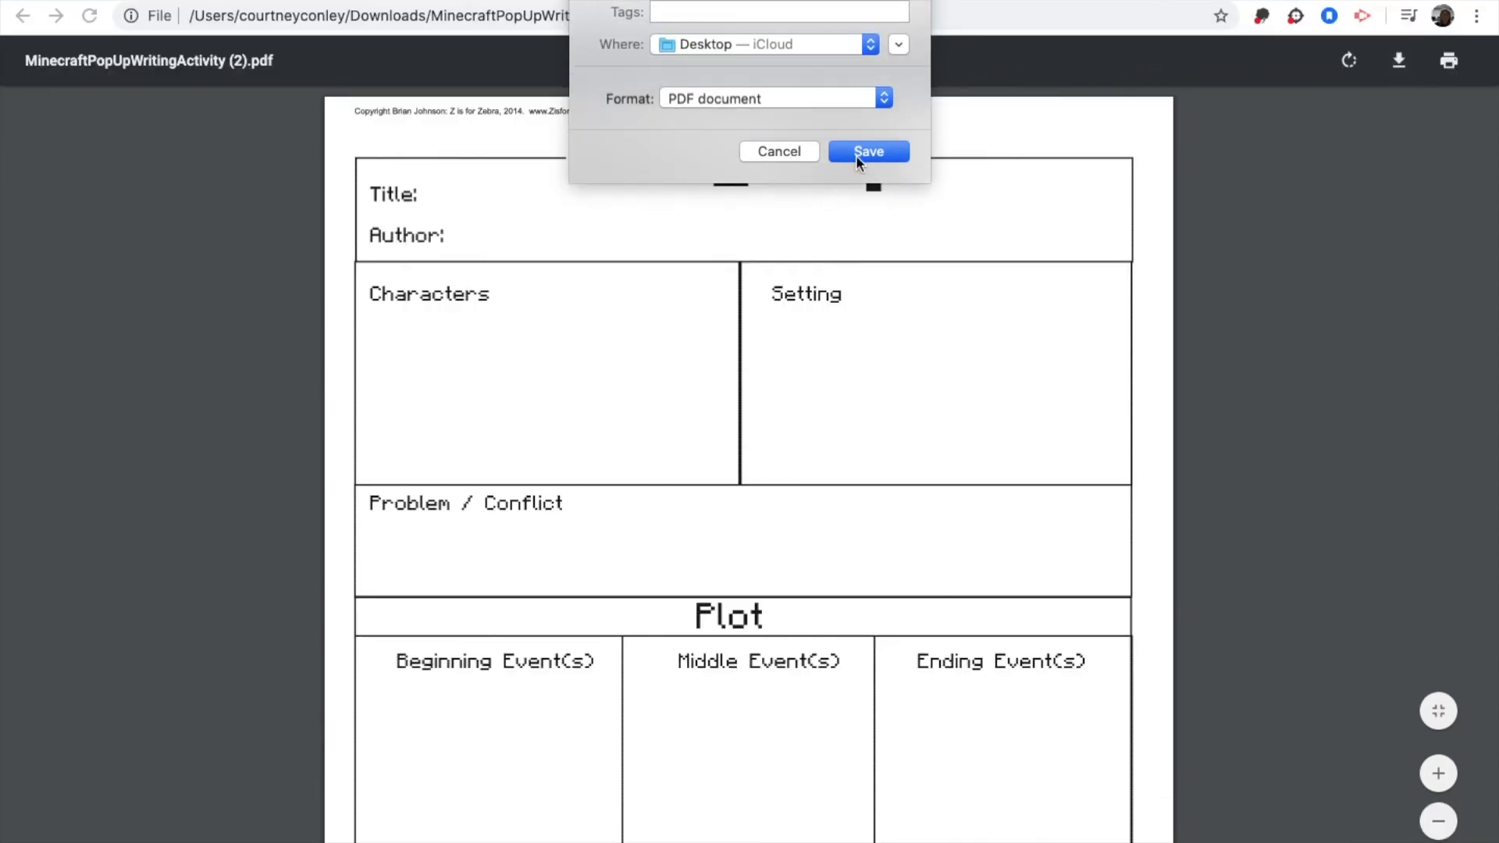
# Save the Story Map copy to the Desktop, close its tab, and return to the MINECRAFT page.
pyautogui.click(866, 150)
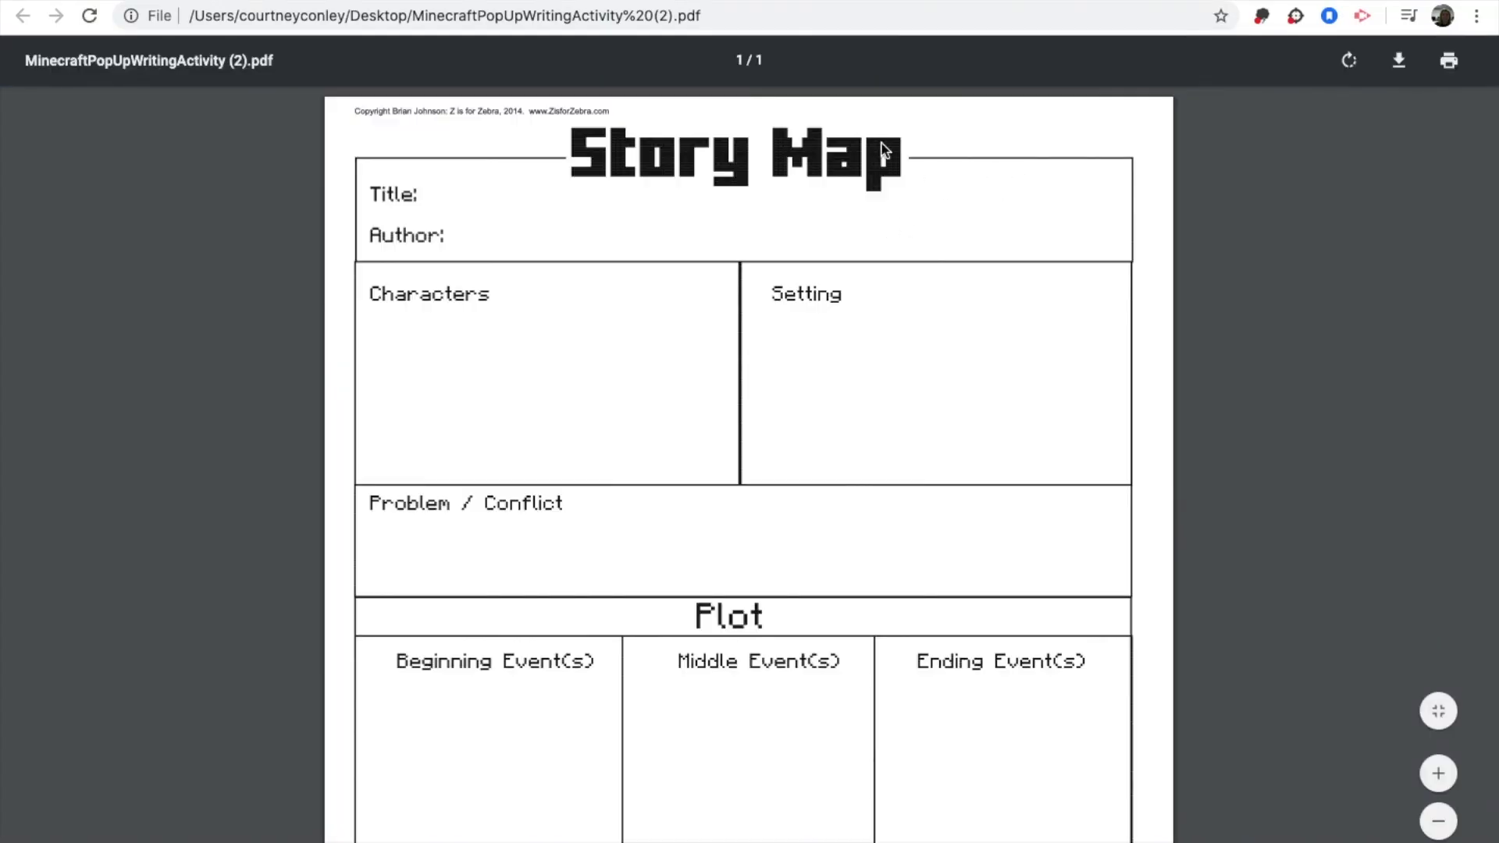
pyautogui.click(1401, 19)
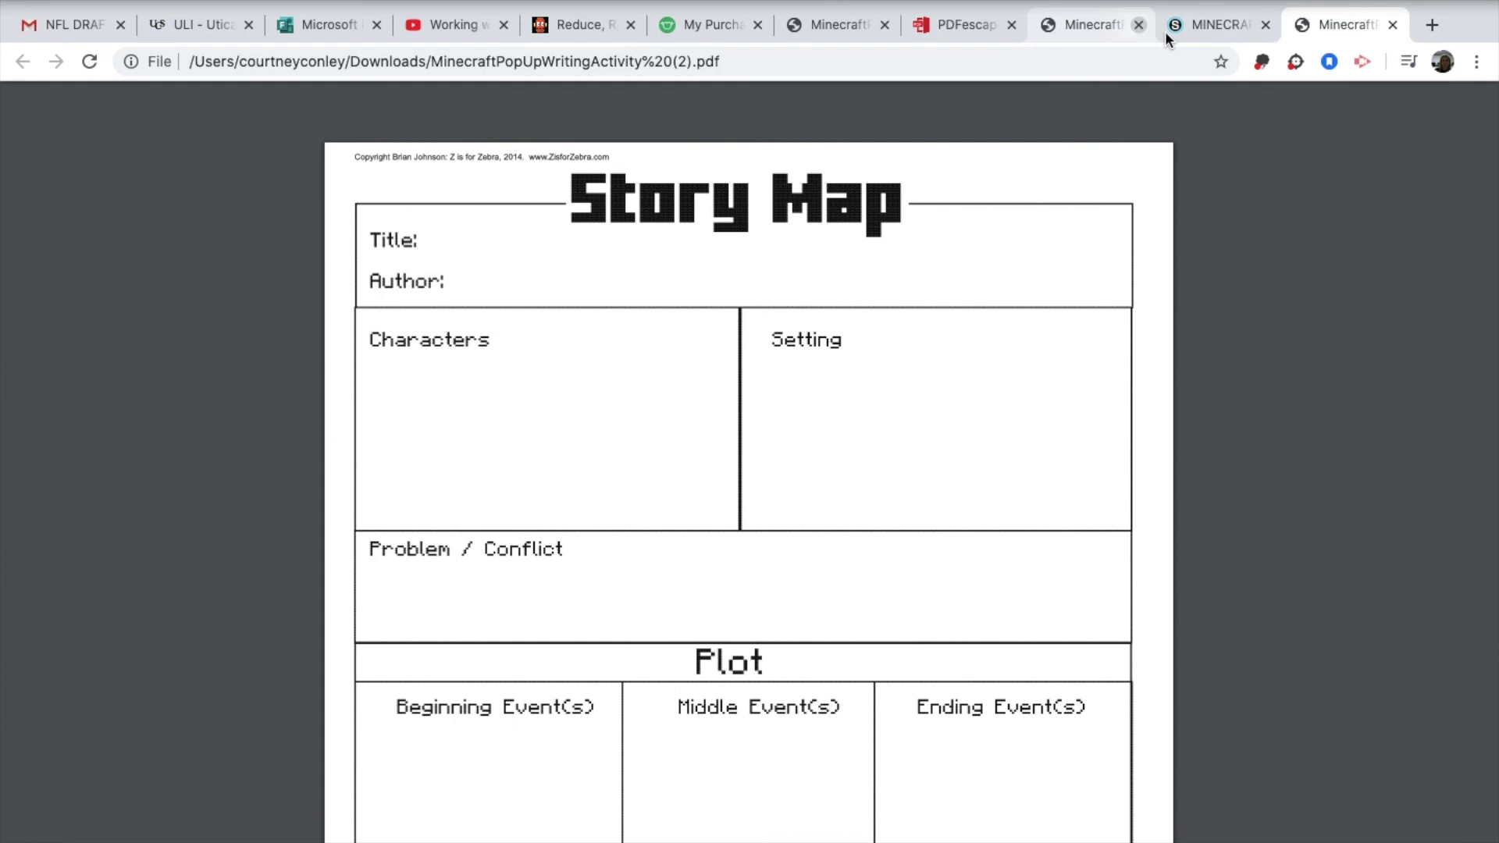
pyautogui.click(1203, 25)
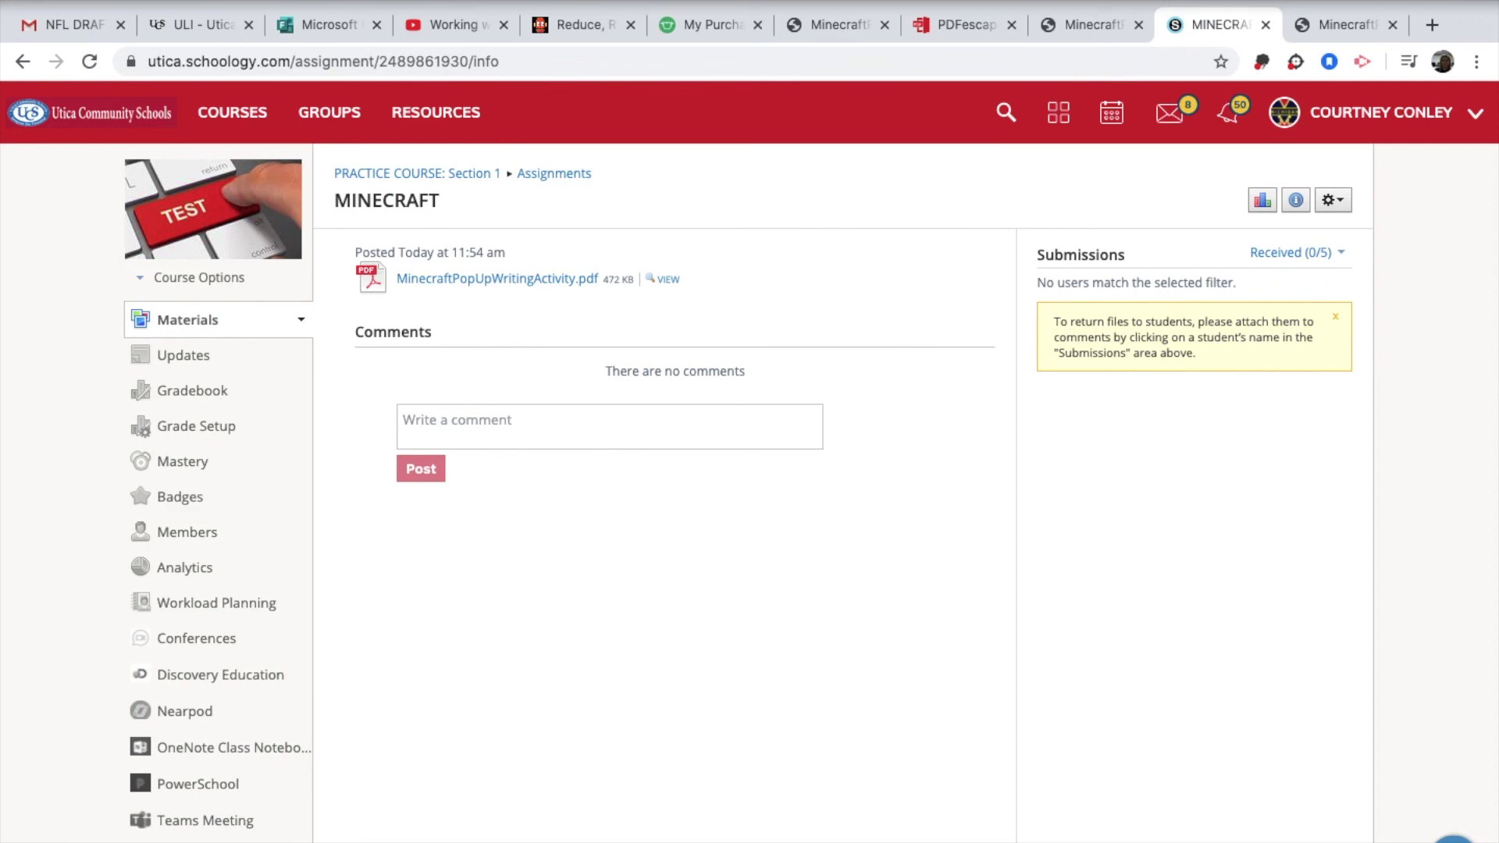
# Switch back to the PDFescape tab showing the Story Map form fields.
pyautogui.click(973, 22)
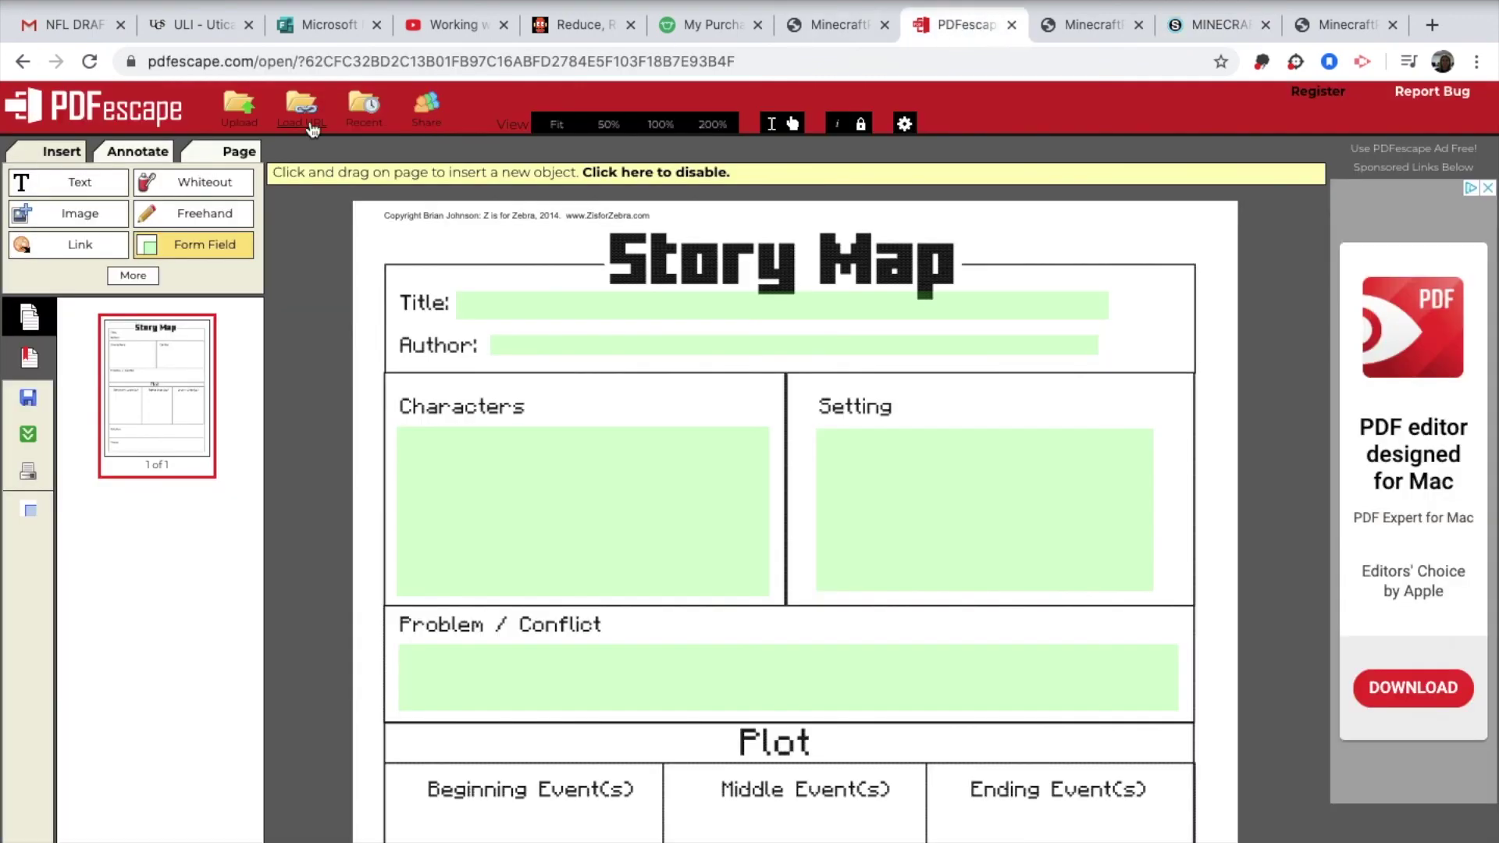